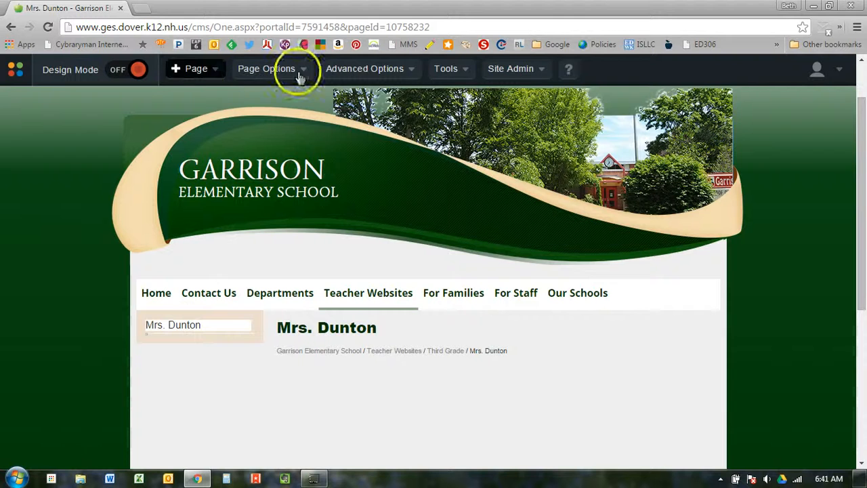
Step: Switch the teacher page's Design Mode toggle from OFF to on
mouse_move(521, 72)
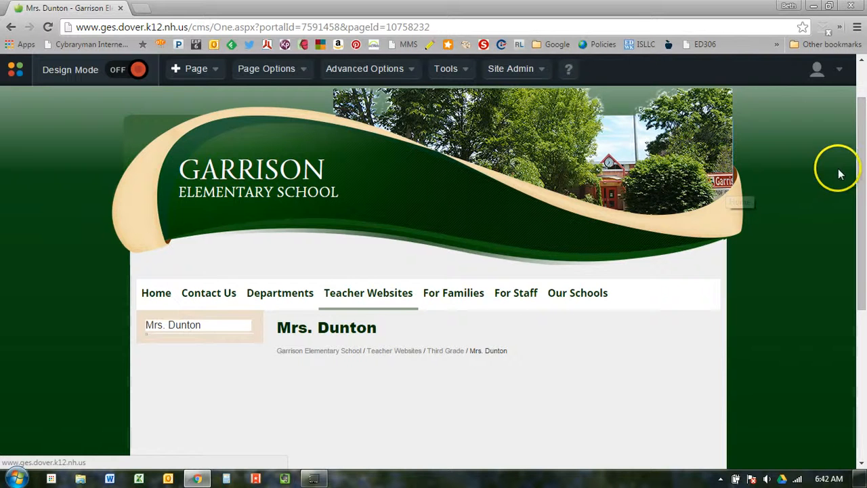
drag(863, 145, 863, 226)
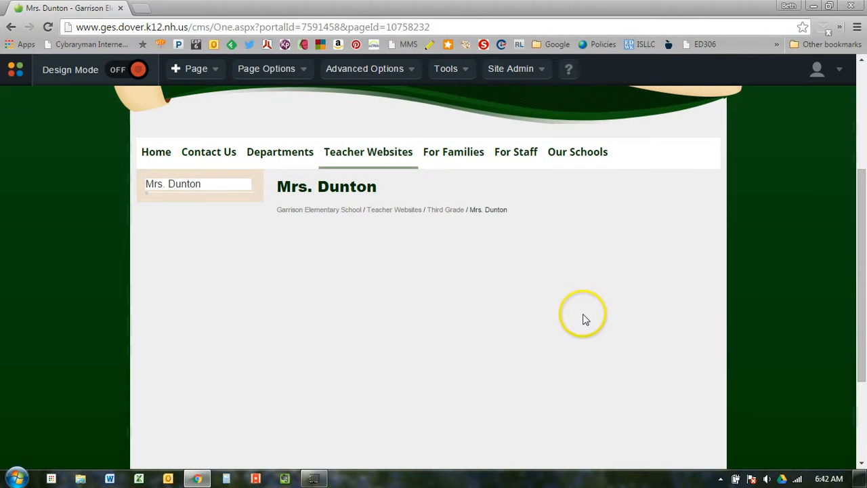
mouse_move(315, 169)
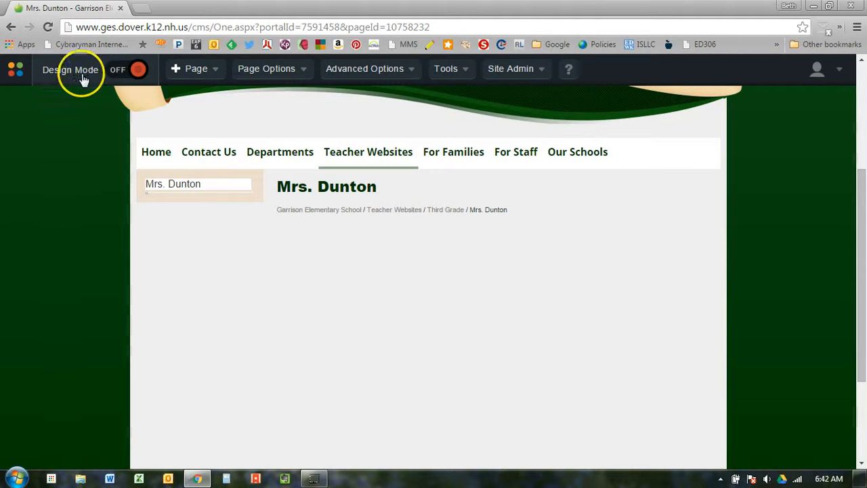
click(138, 71)
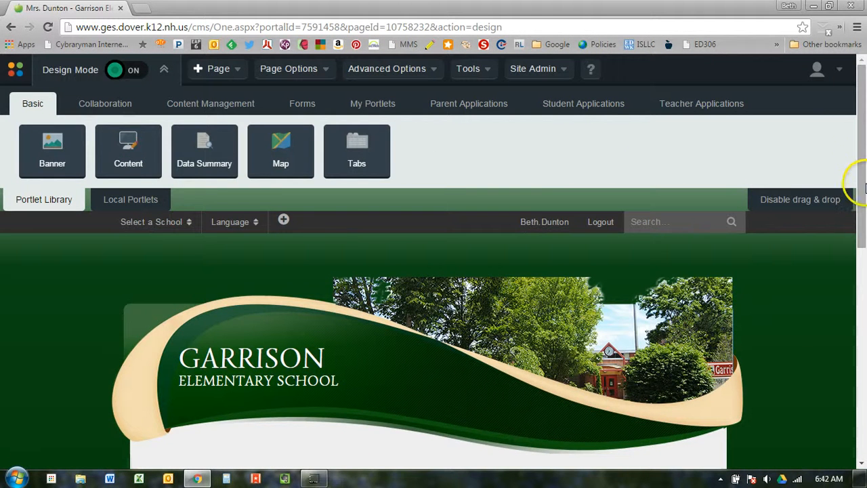
Step: Scroll down to the page's content area beneath the Portlet Library
drag(864, 168, 864, 291)
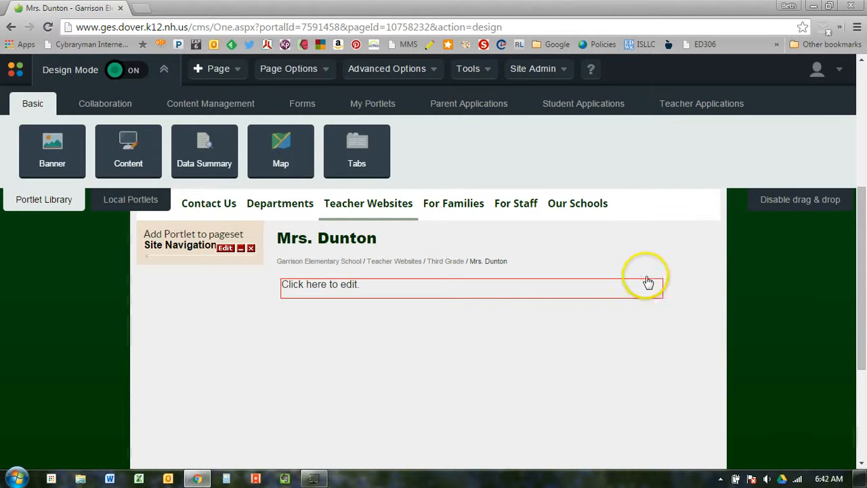
mouse_move(490, 271)
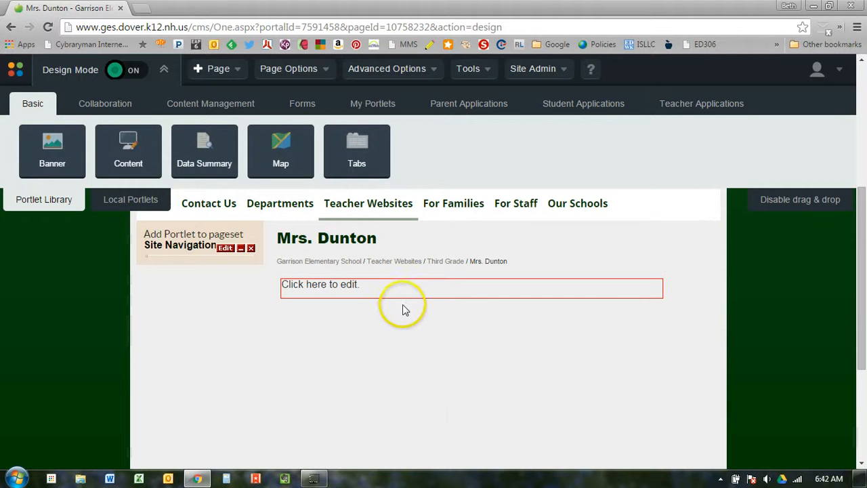
click(428, 374)
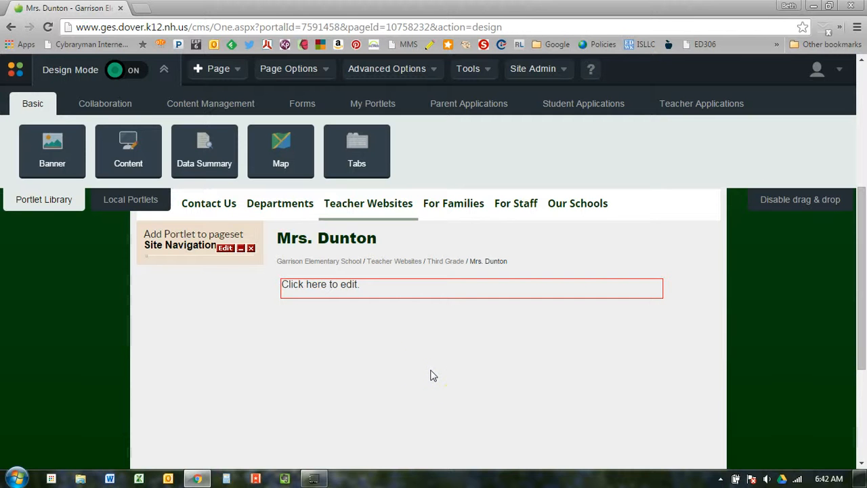
click(412, 369)
click(113, 331)
mouse_move(404, 290)
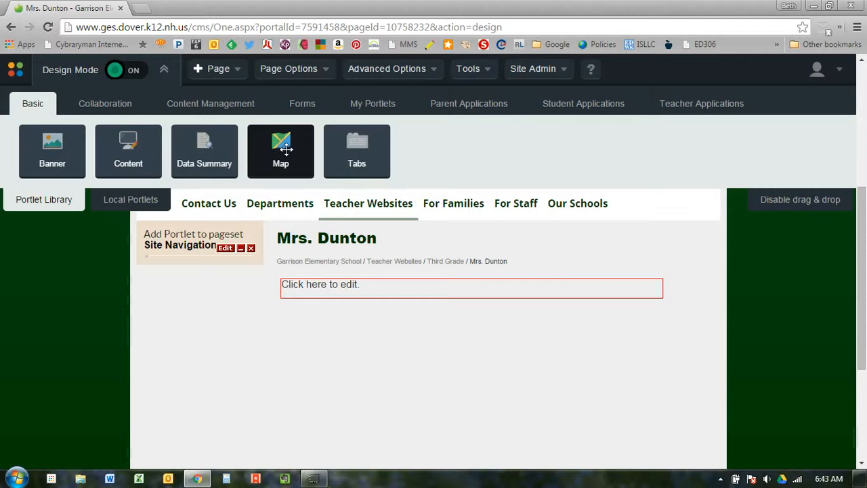
Step: Drag a Banner portlet from the Basic tab into the content area below the Content portlet
click(349, 161)
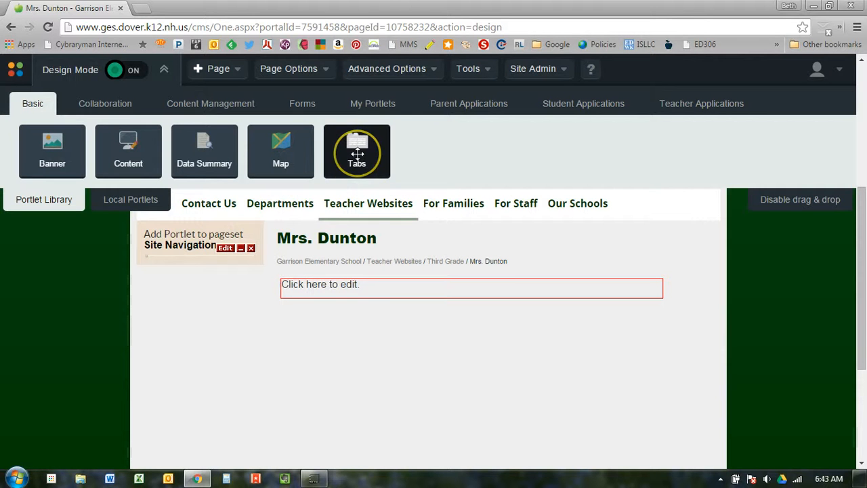
drag(357, 154, 281, 318)
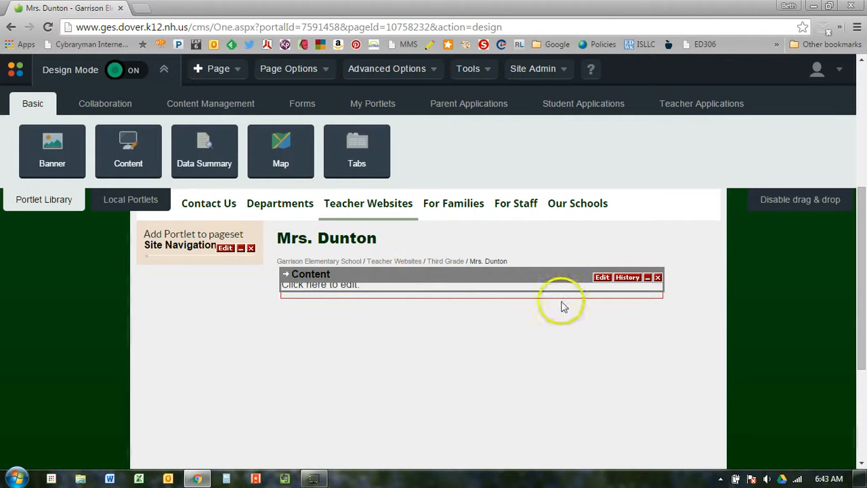
click(110, 104)
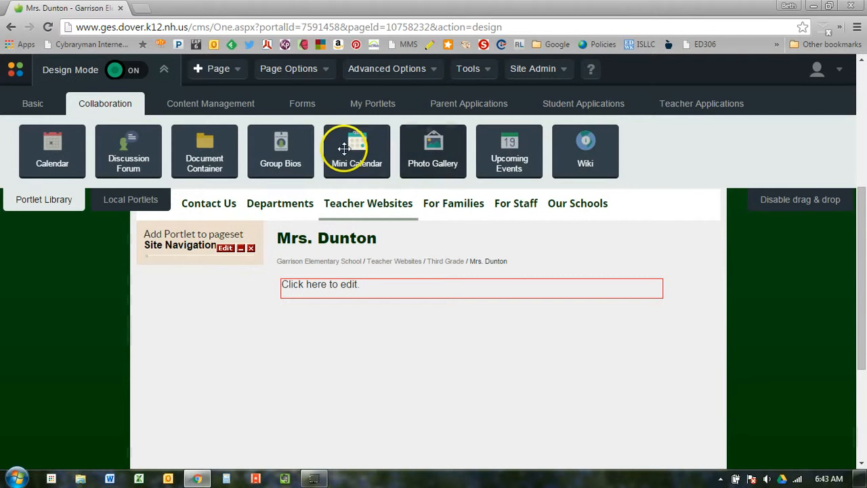
click(35, 106)
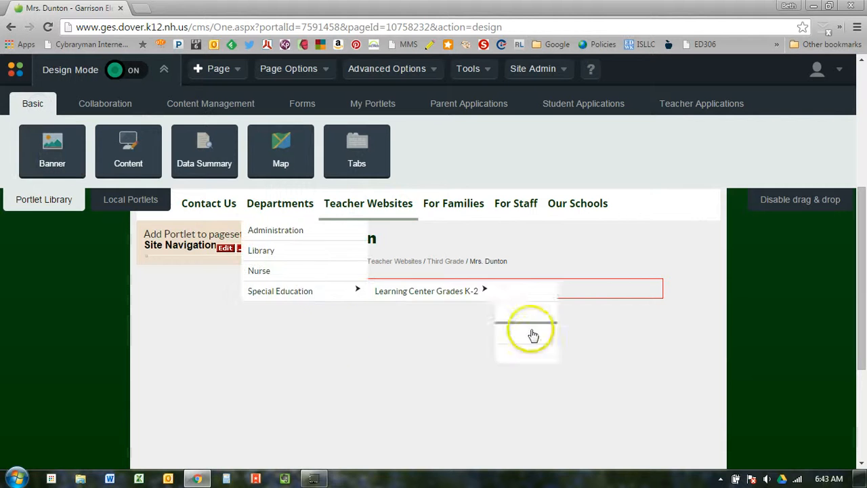
mouse_move(359, 293)
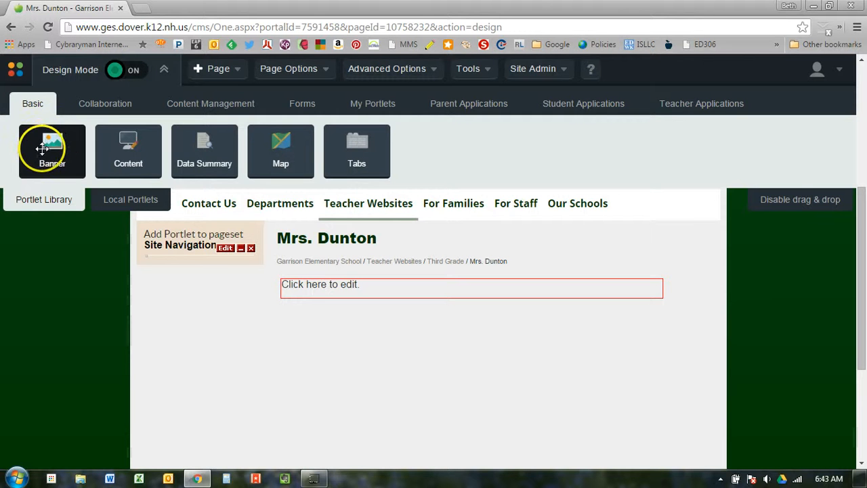
drag(43, 145, 364, 301)
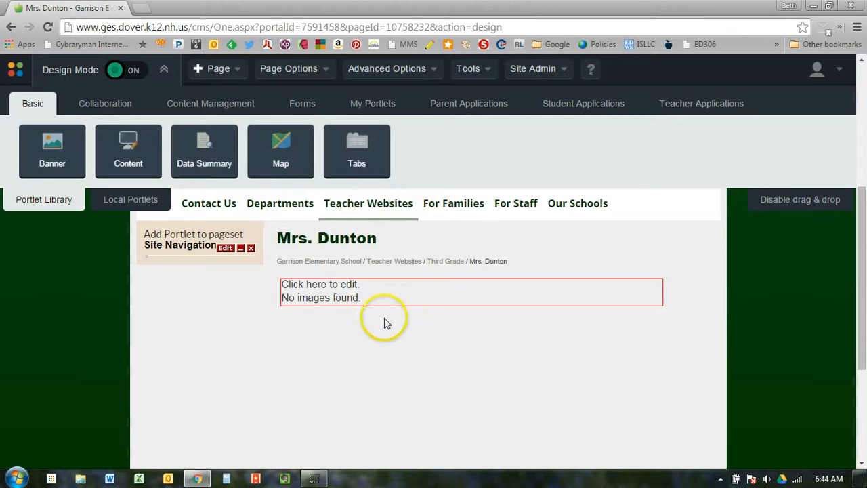
Step: Remove the Banner portlet, agreeing to the permanent-deletion warning
mouse_move(393, 302)
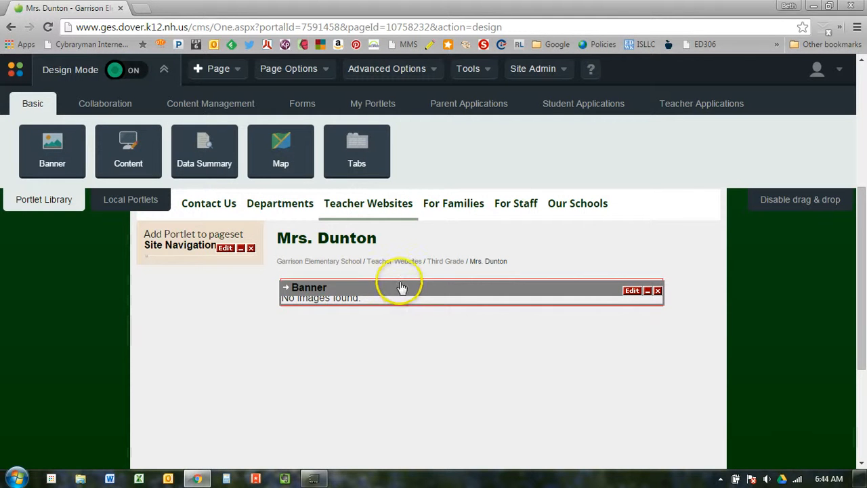
mouse_move(399, 280)
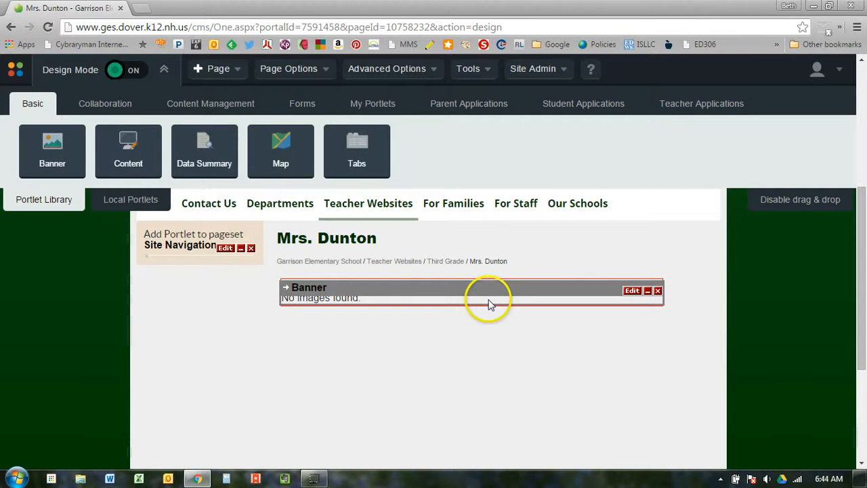
click(657, 291)
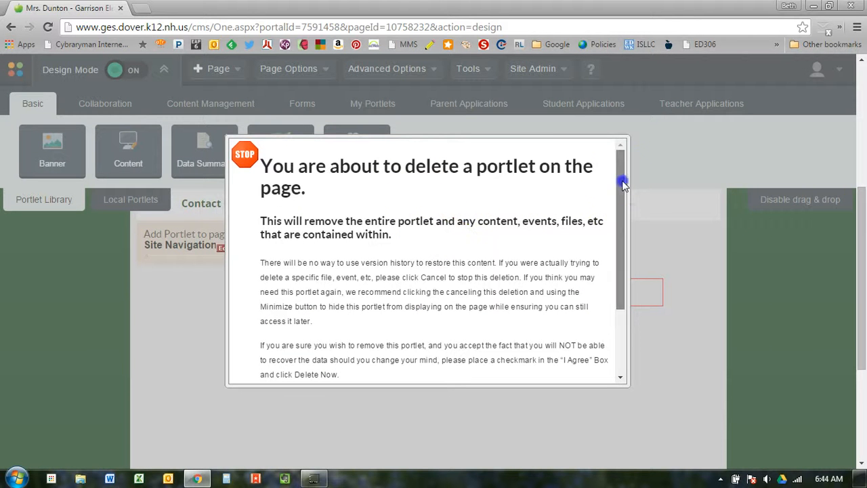
drag(623, 180, 625, 270)
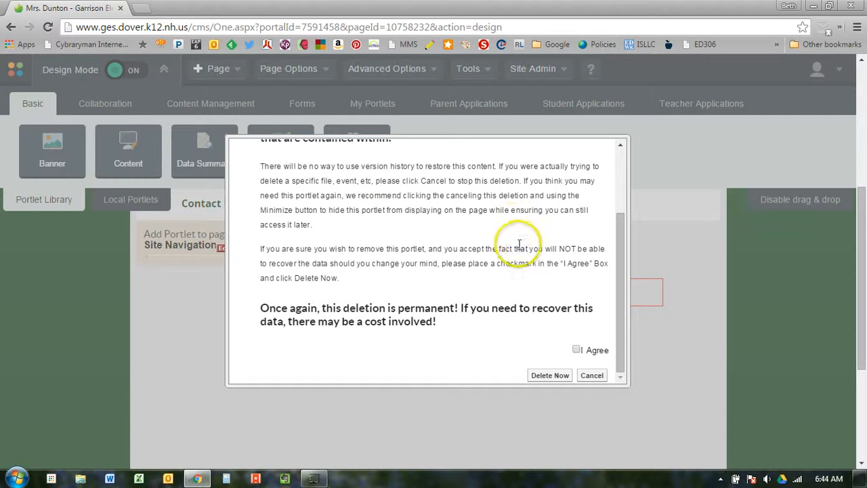
click(576, 351)
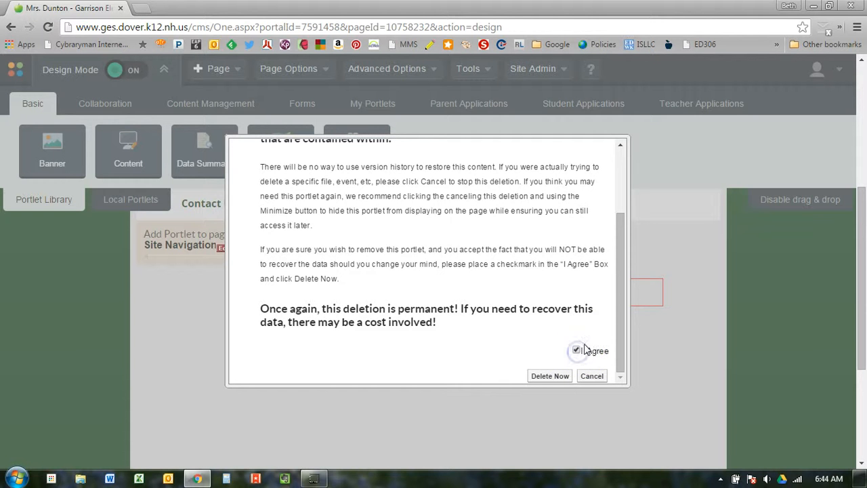
click(547, 376)
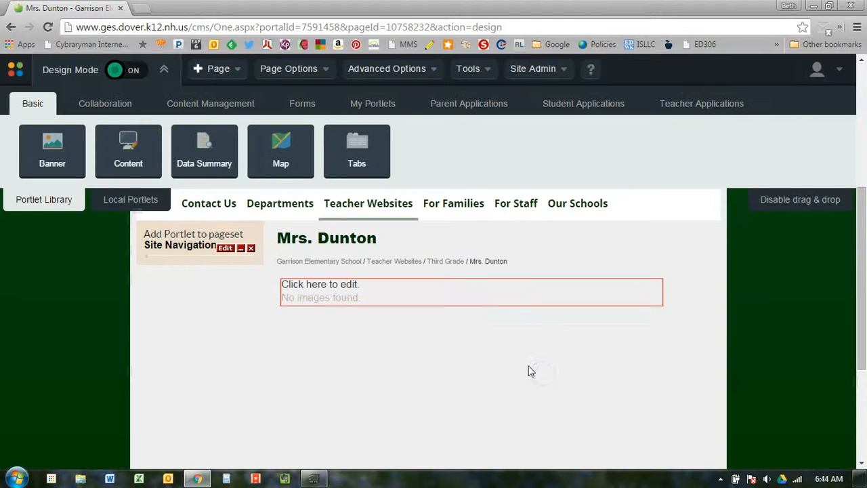
mouse_move(328, 277)
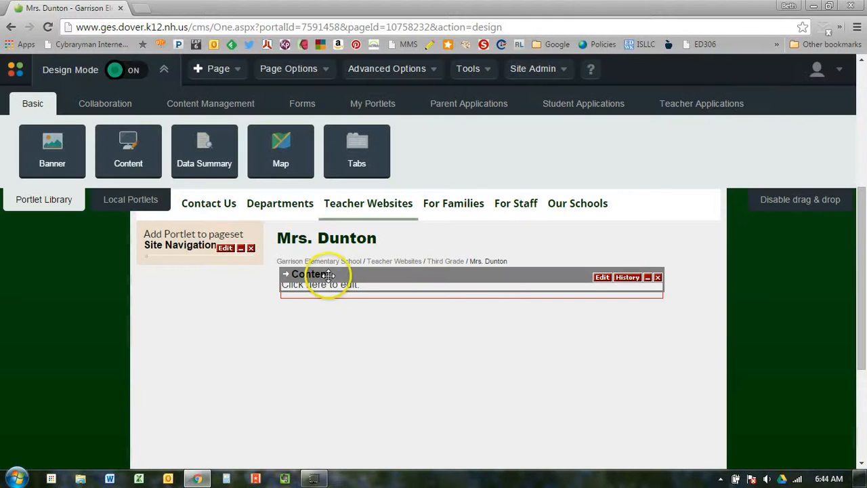
Step: Cancel the Content portlet's inline editor and open its full Edit page instead
click(381, 284)
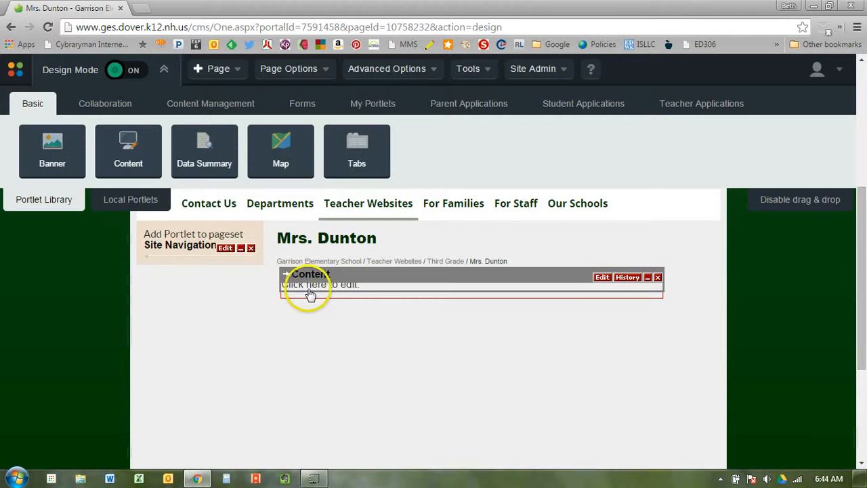
click(374, 287)
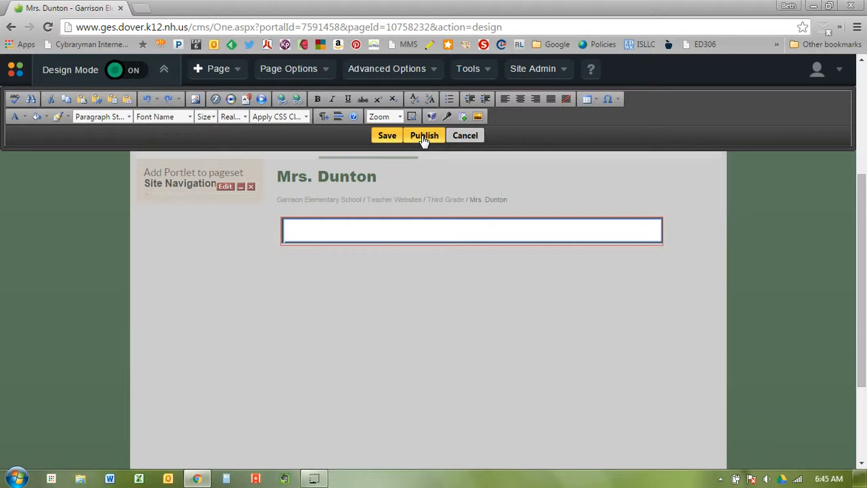
click(460, 138)
click(460, 138)
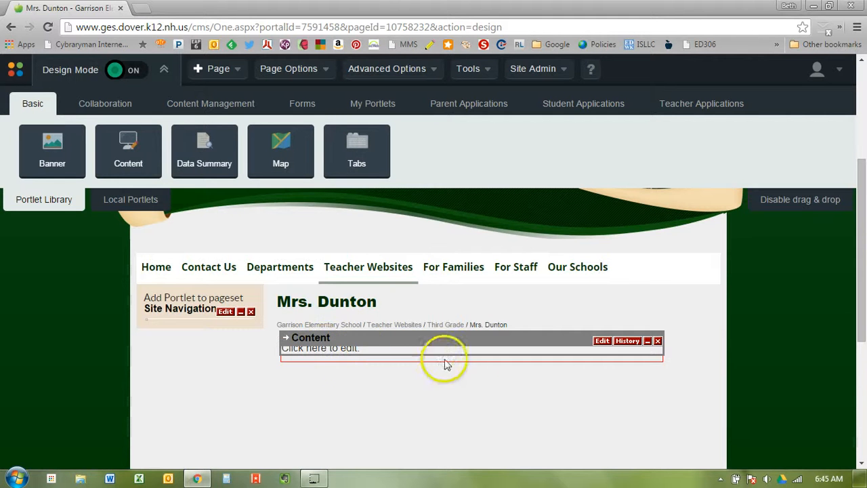
click(601, 342)
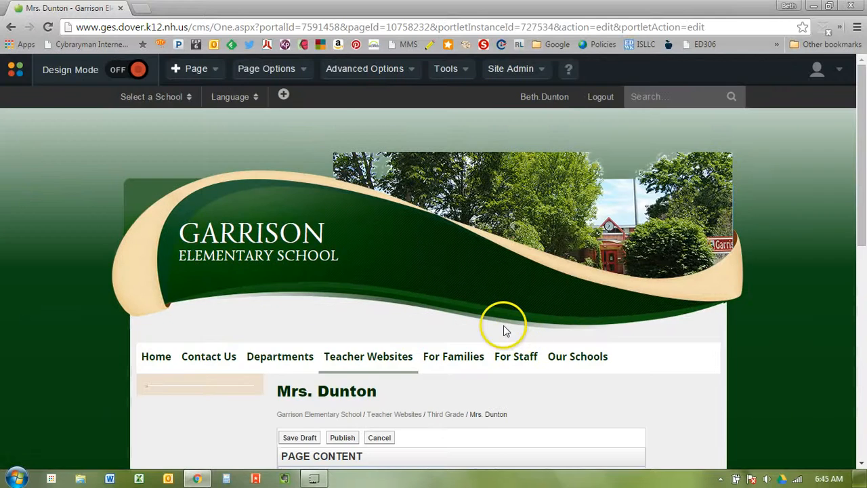
Step: Scroll down to the PAGE CONTENT editor and place the cursor in its body
scroll(504, 326, down, 3)
scroll(663, 208, down, 1)
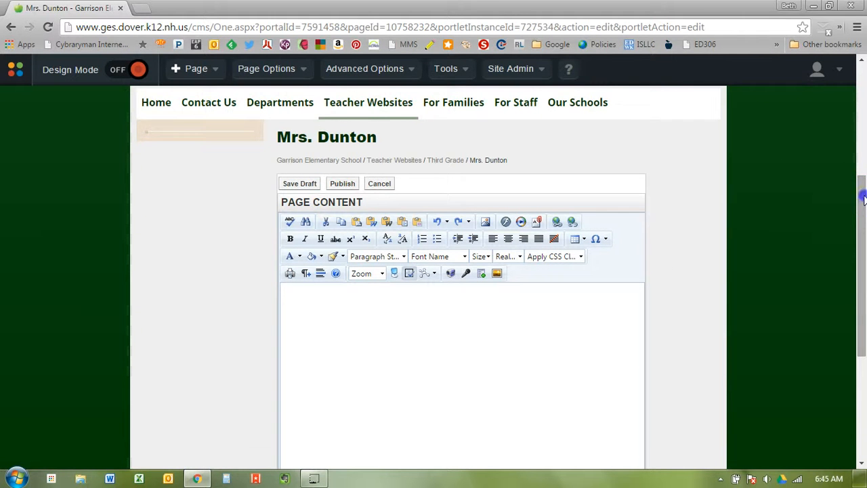
drag(862, 196, 862, 216)
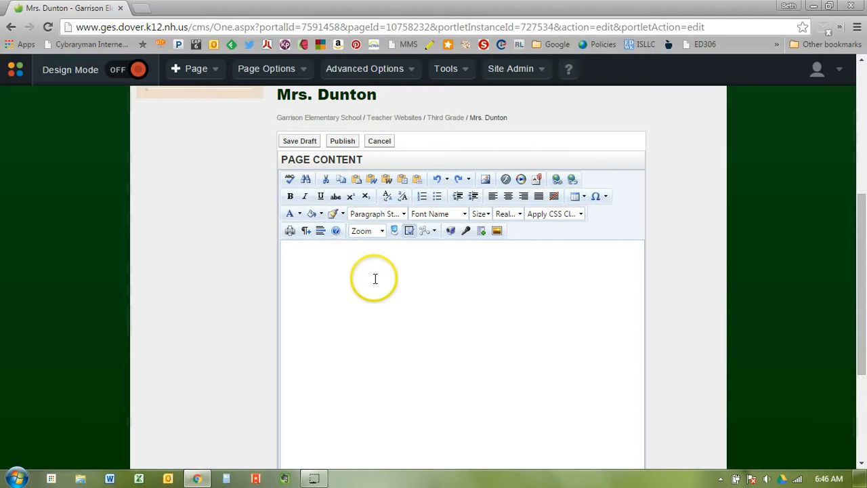
click(654, 283)
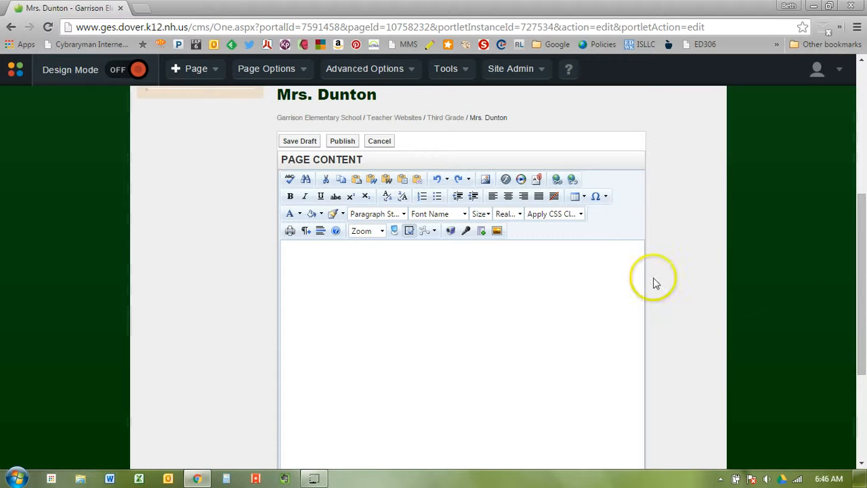
drag(859, 227, 861, 248)
Step: Type the welcome headline for the teacher's third-grade class and select it
click(527, 279)
click(417, 260)
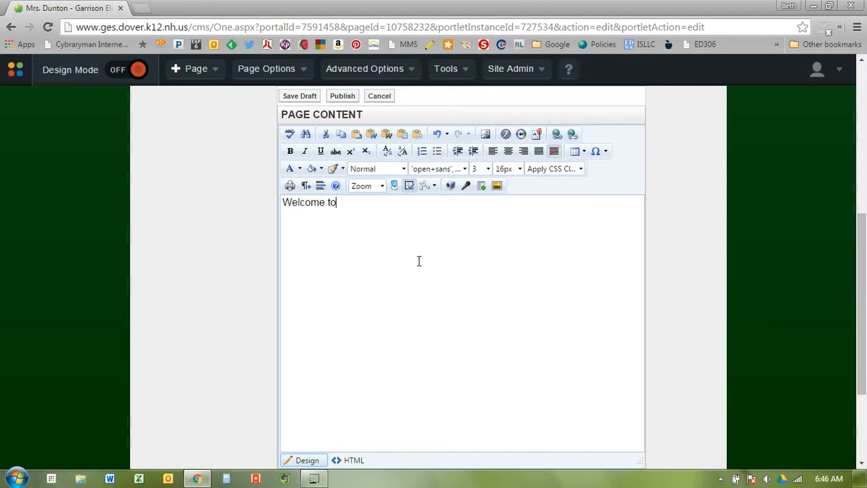
text(Welcome to Mrs)
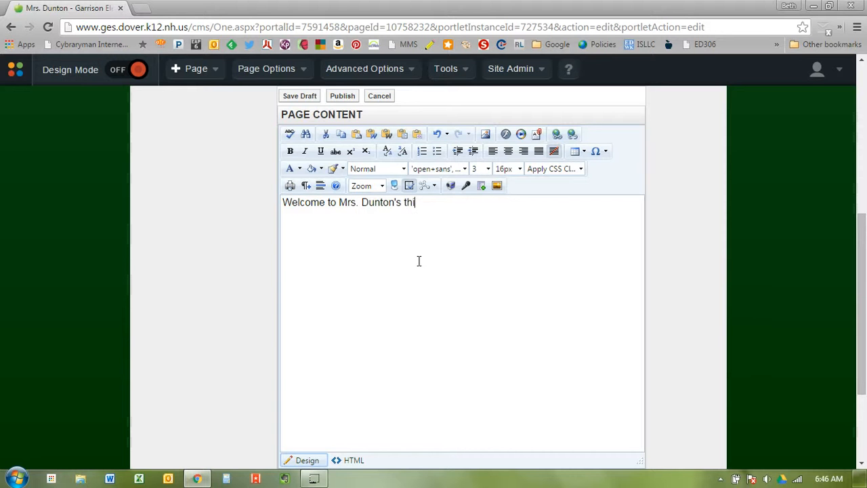
text(. Dunton's Third Grade!)
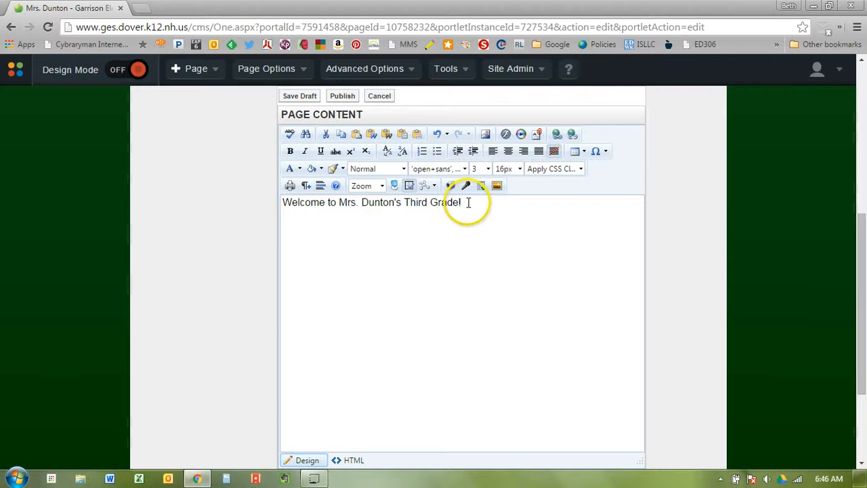
drag(290, 201, 261, 238)
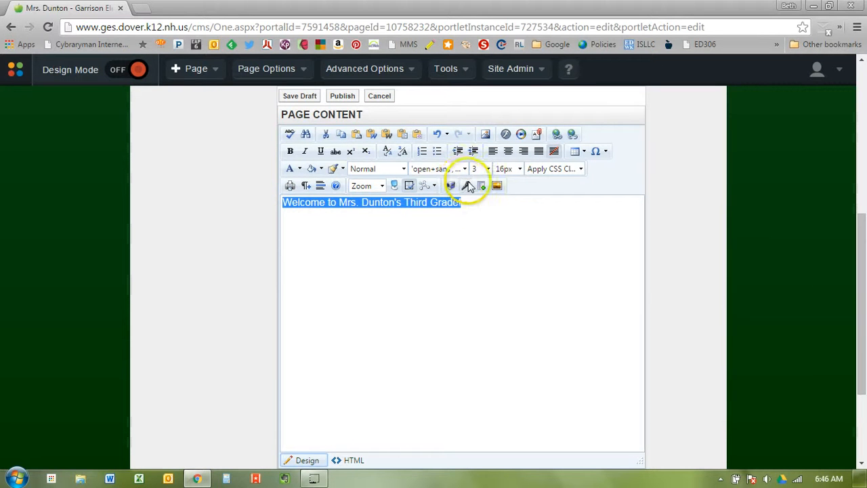
Step: Centre the headline and try font sizes 20px, then 32px
click(507, 152)
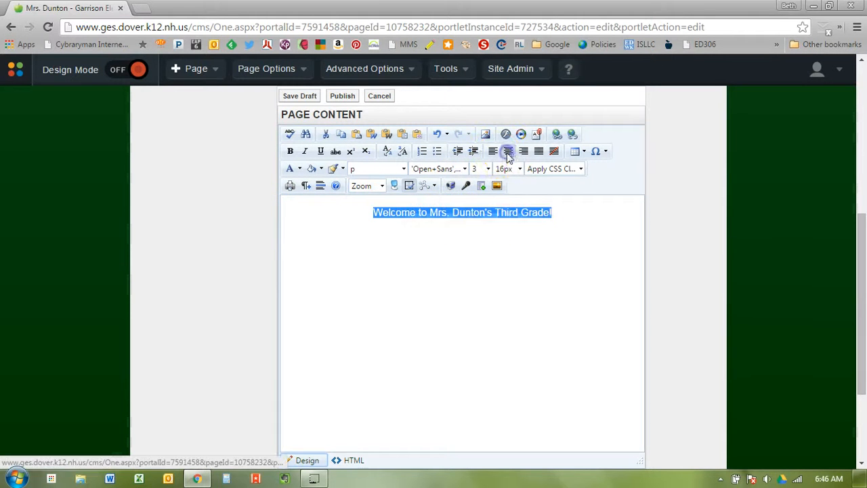
click(505, 170)
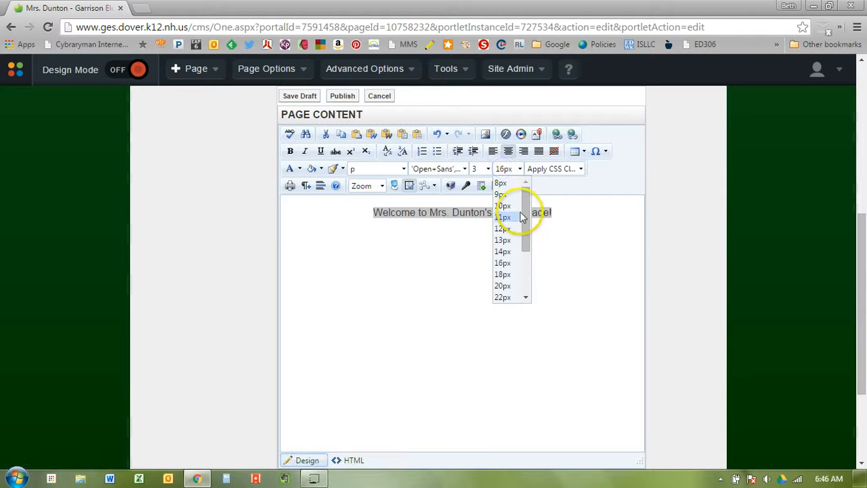
click(504, 285)
click(520, 171)
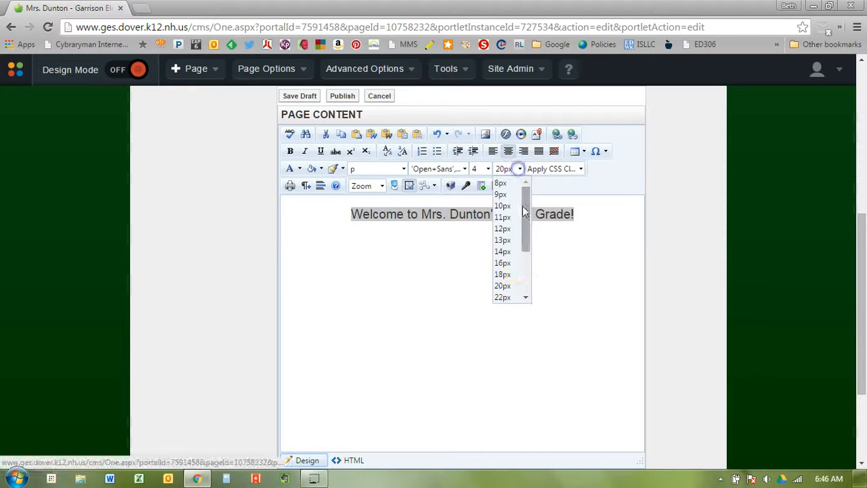
scroll(522, 291, down, 2)
click(508, 292)
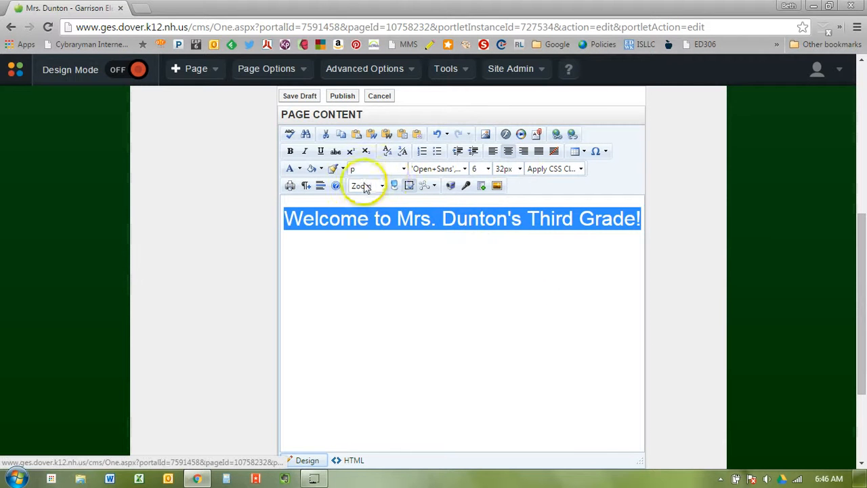
Step: Set the headline font to Verdana at 28px so it fits one line
click(404, 169)
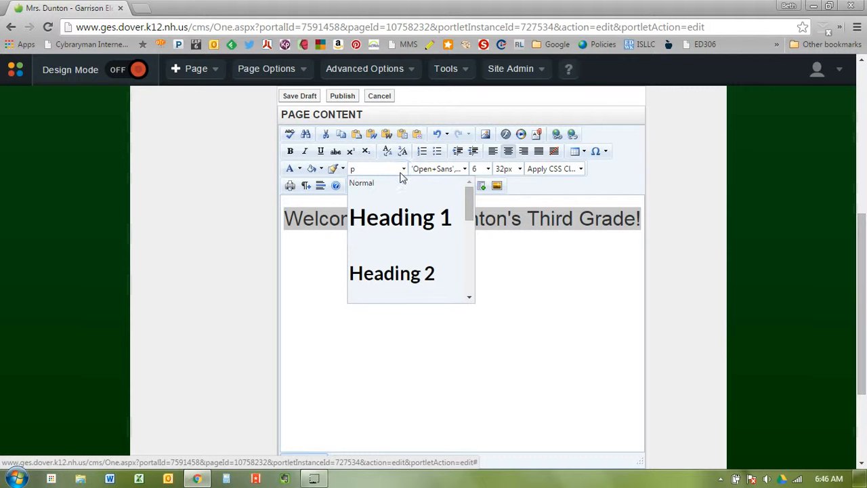
click(429, 169)
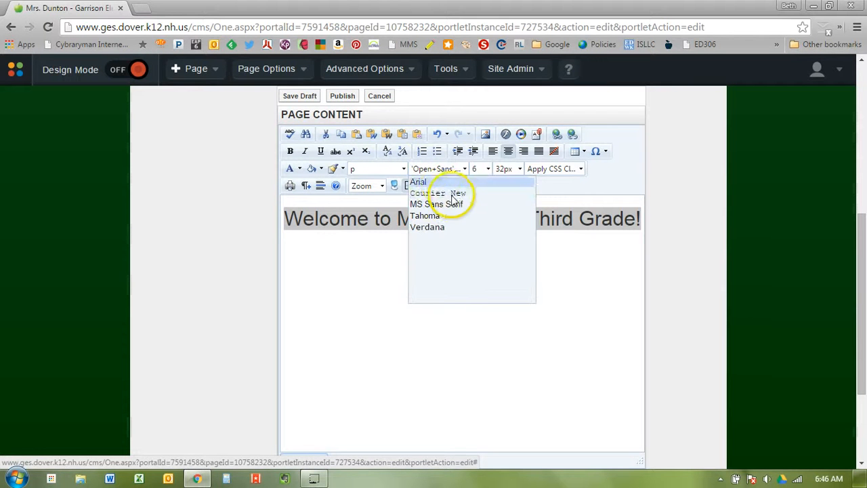
click(462, 234)
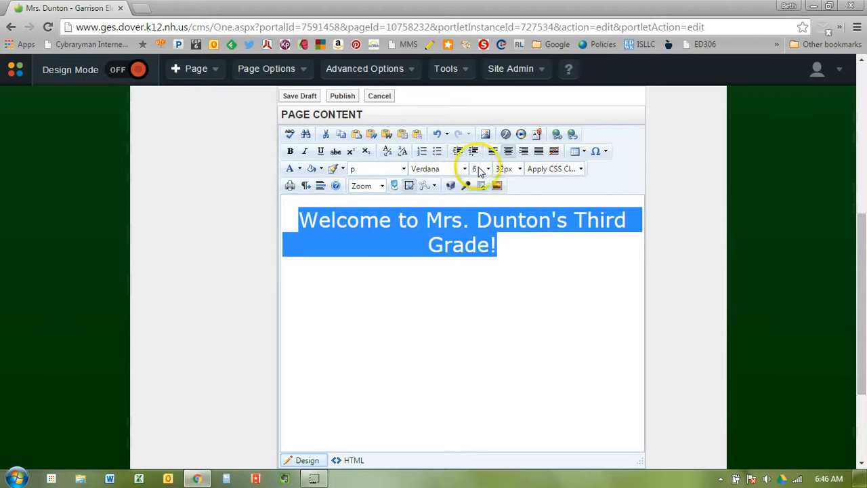
click(500, 169)
click(508, 278)
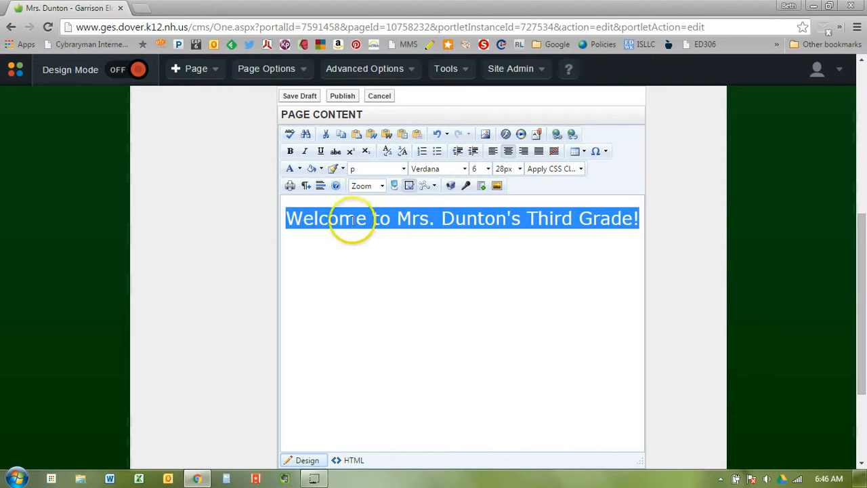
Step: Colour the headline dark blue and place the cursor at its end
click(300, 169)
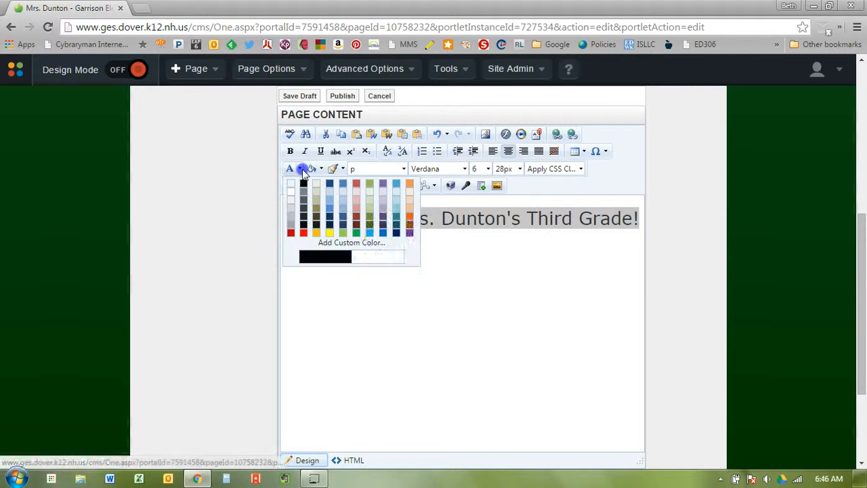
click(396, 232)
click(416, 290)
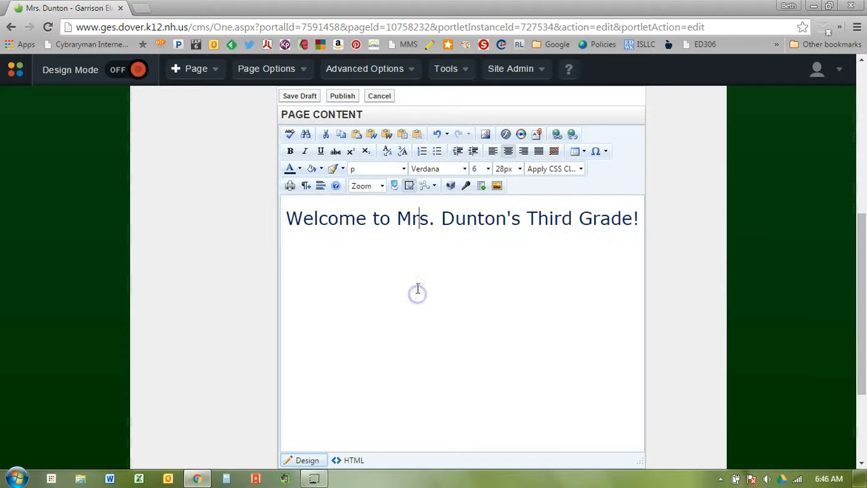
click(638, 220)
click(632, 215)
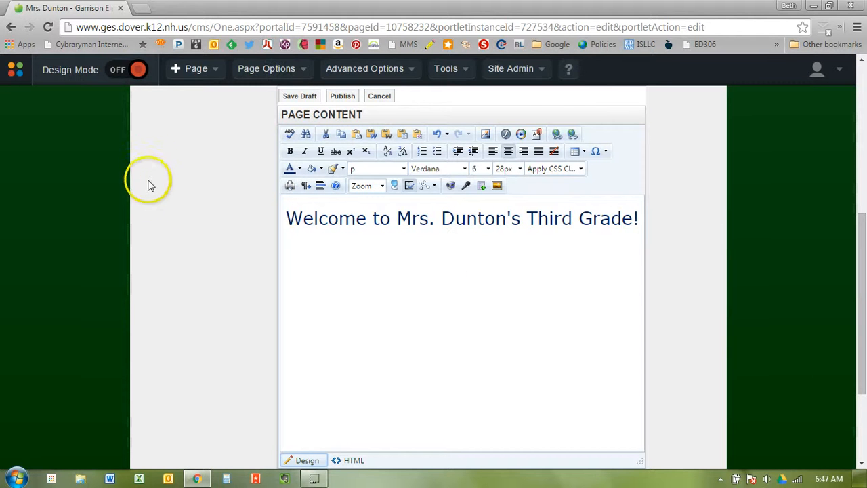
Step: Search Google Images for 'clock' in a new browser tab
click(148, 10)
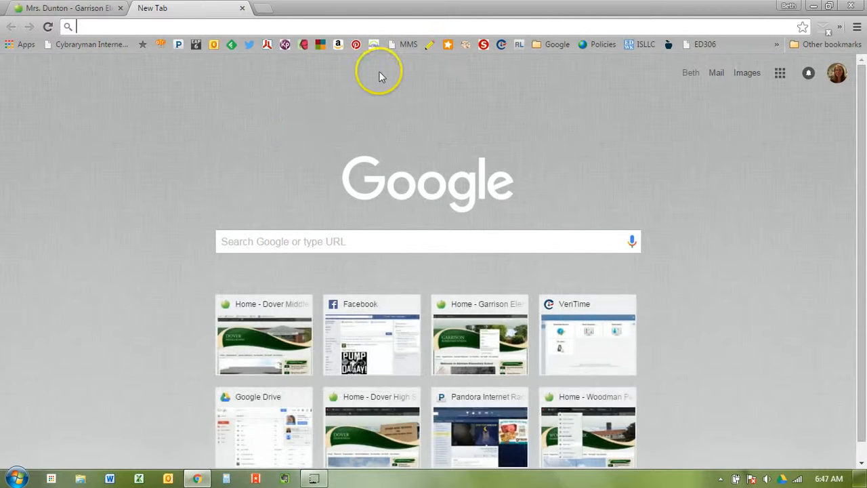
click(747, 74)
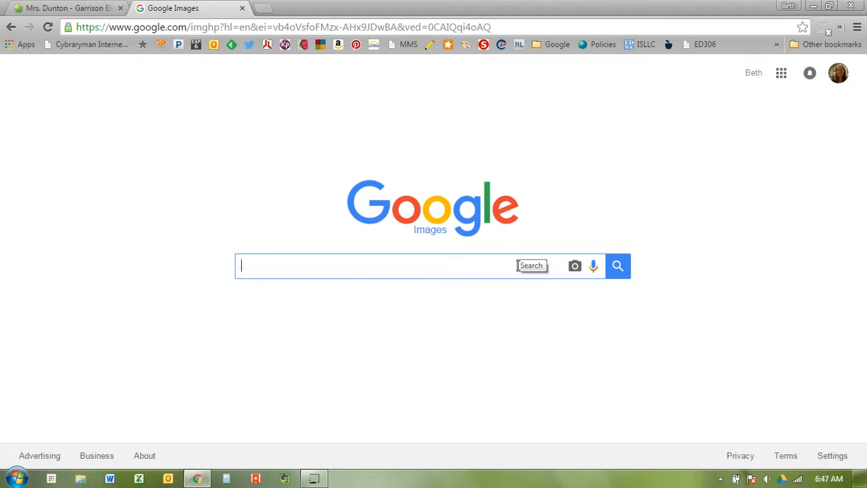
text(clock)
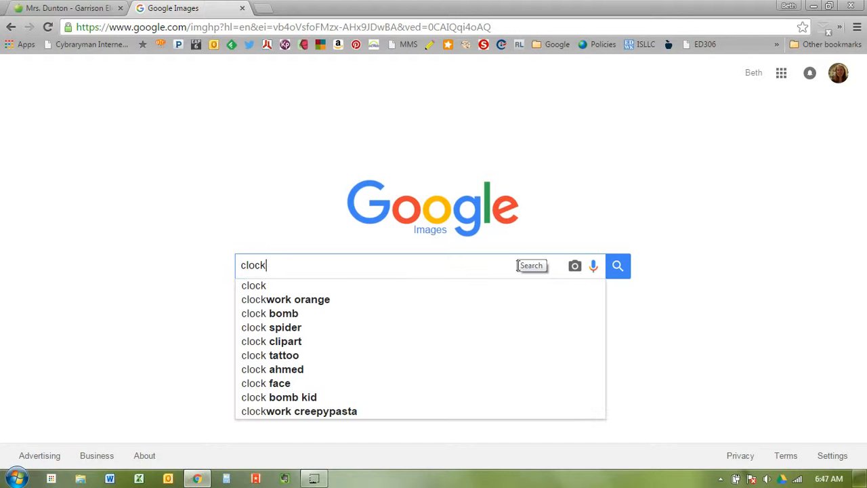
key(Return)
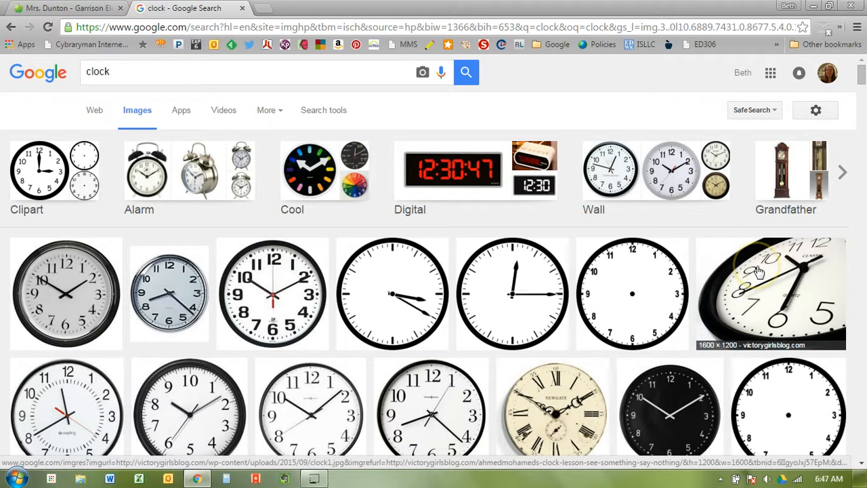
click(819, 111)
Step: Run an advanced clock image search limited to 'free to use or share, even commercially'
click(818, 171)
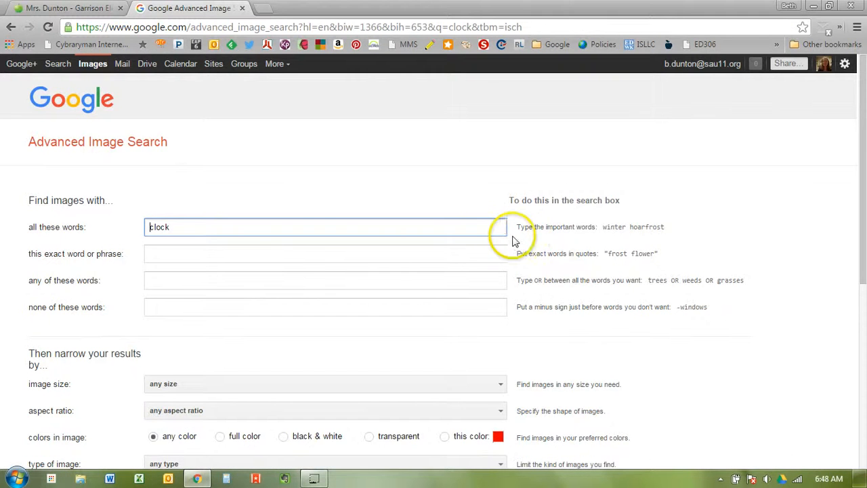
scroll(505, 236, down, 2)
scroll(506, 236, down, 1)
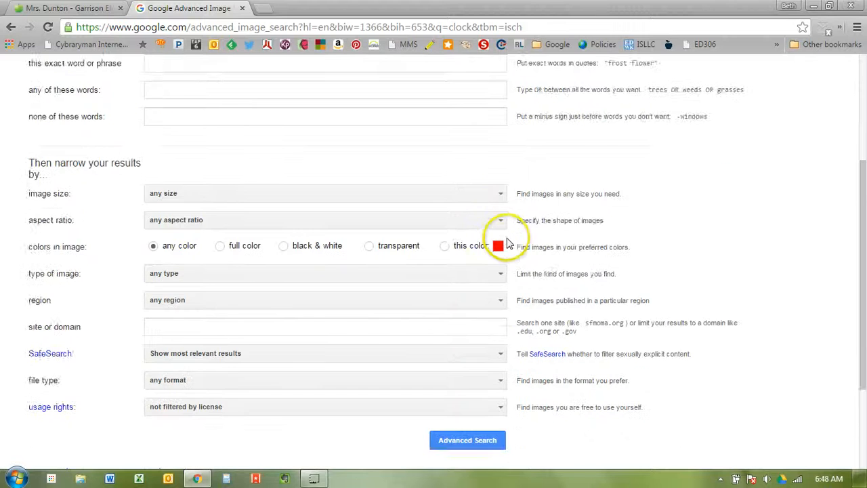
scroll(507, 242, down, 1)
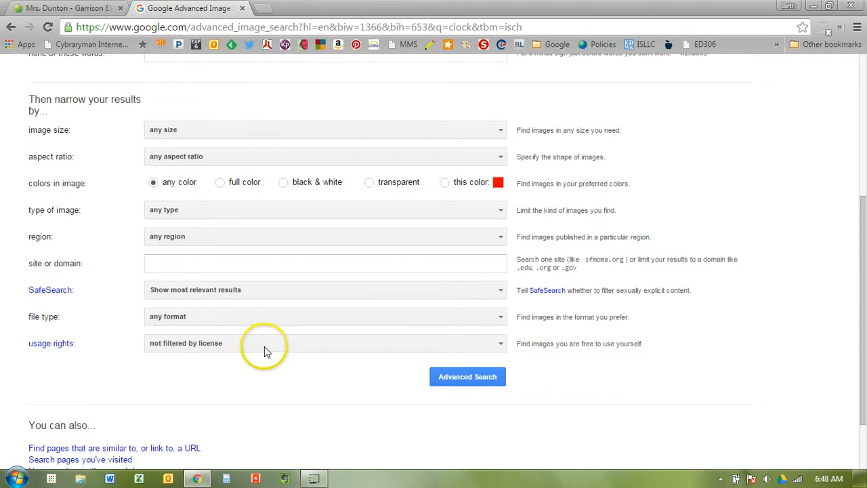
click(323, 345)
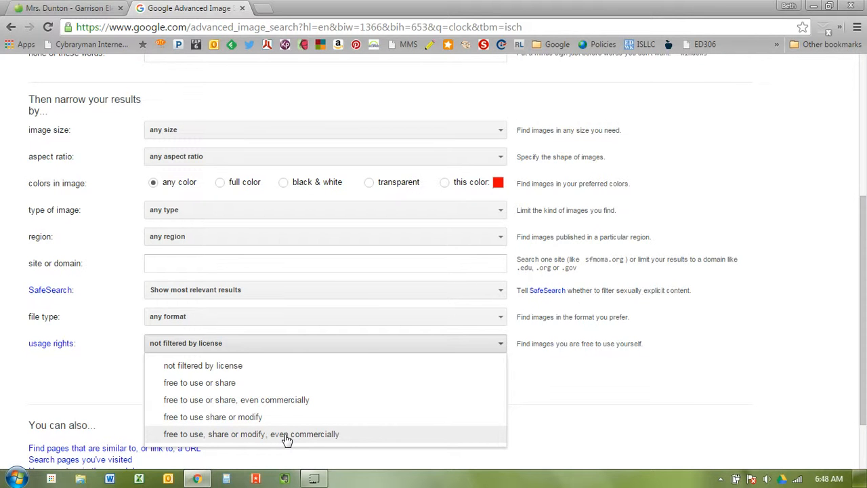
click(279, 439)
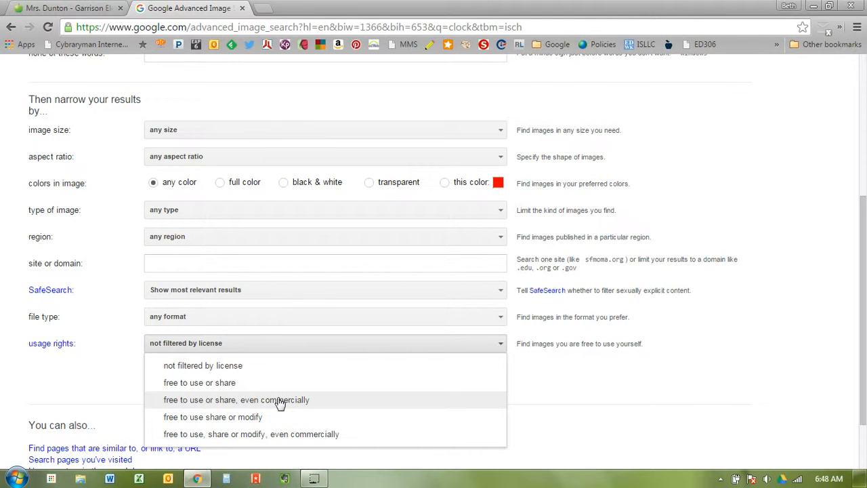
click(279, 400)
click(441, 379)
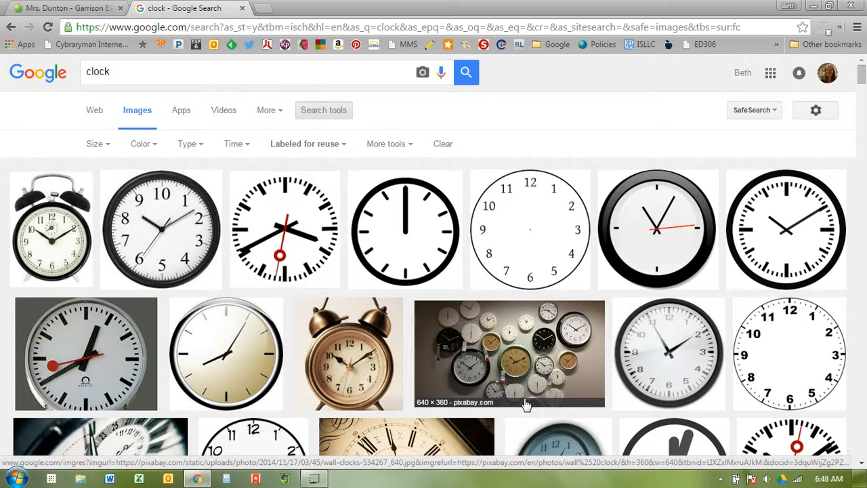
Step: Preview the station clock image and abandon saving it as an SVG Document
click(288, 230)
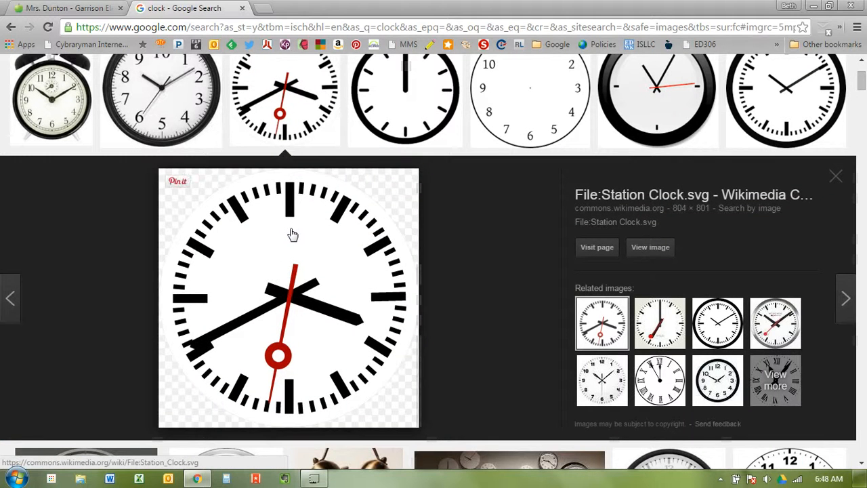
right_click(292, 234)
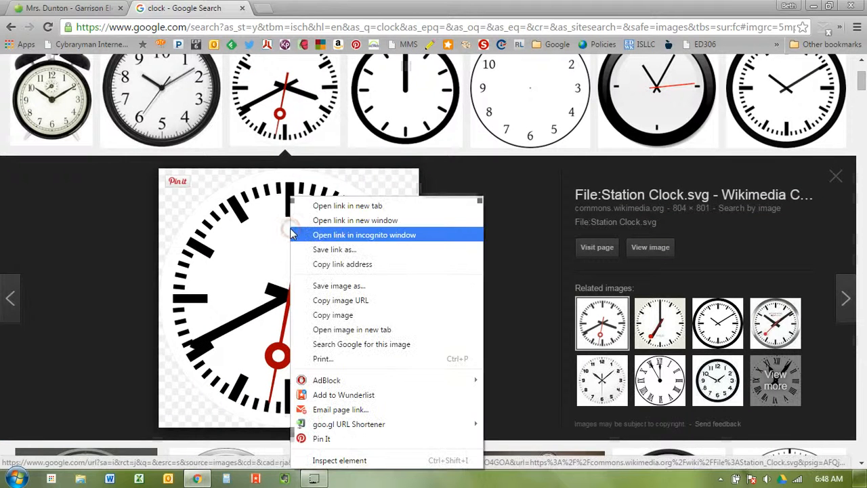
click(345, 287)
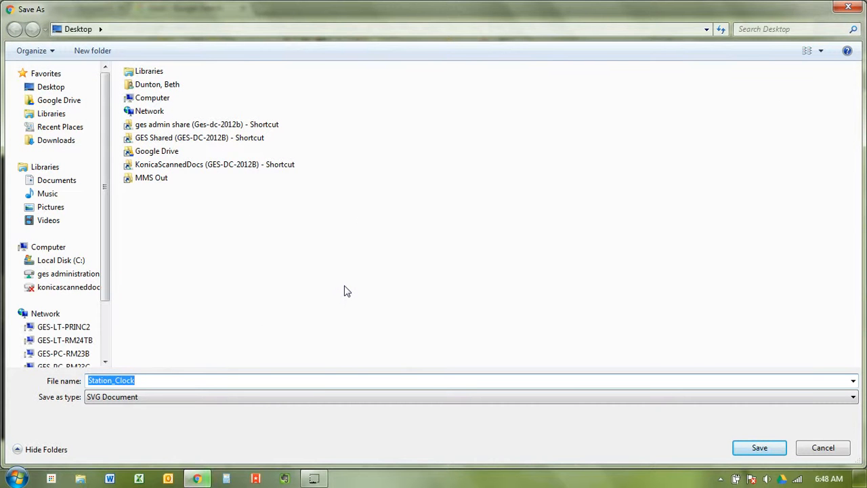
click(332, 400)
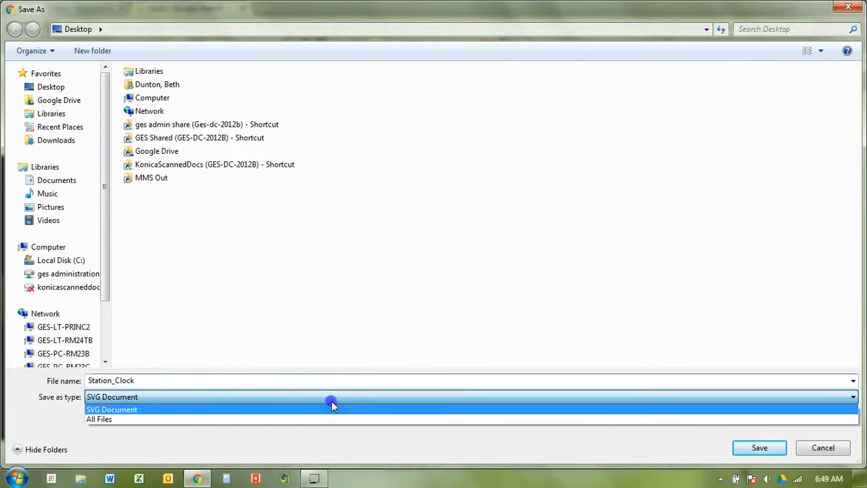
click(331, 400)
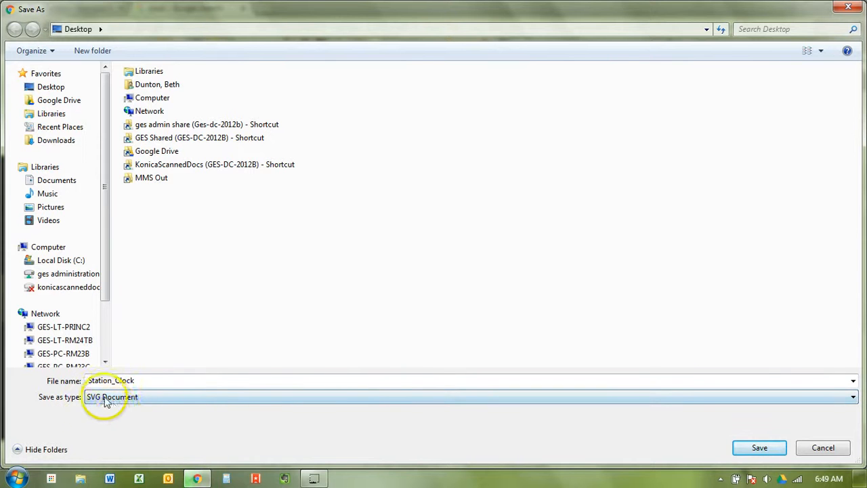
click(822, 447)
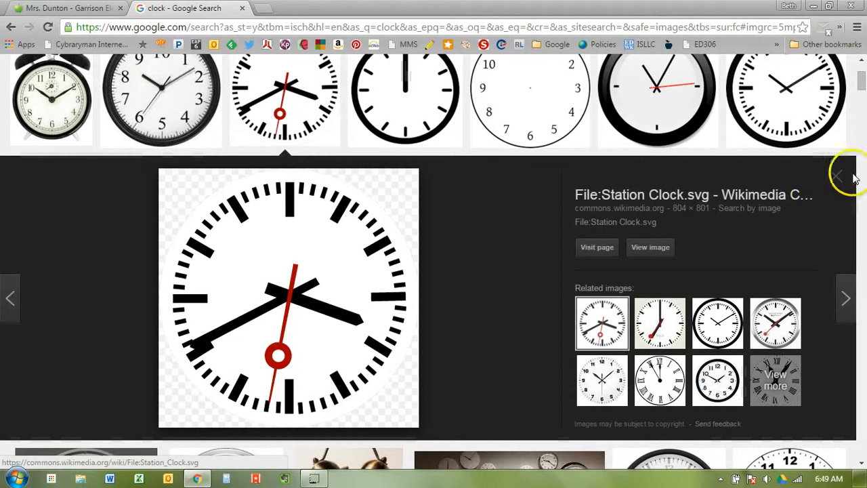
click(836, 177)
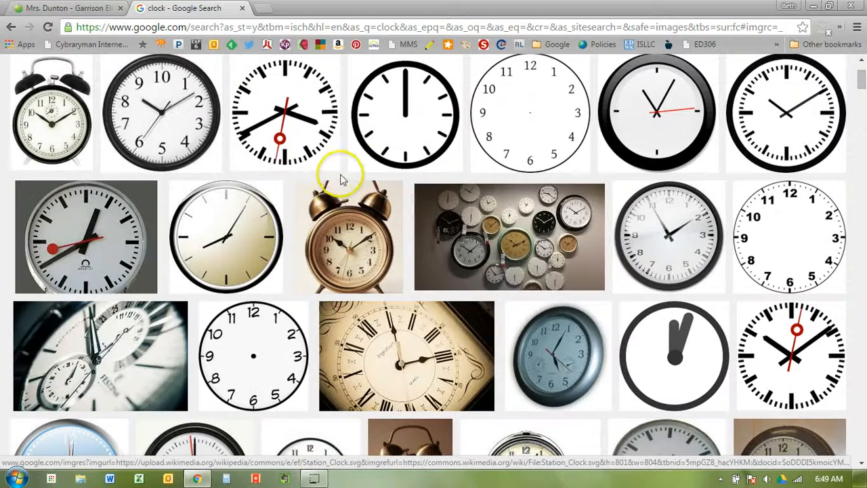
Step: Save the black-rimmed wall clock as Clock.jpg and return to the editor's empty line
right_click(144, 110)
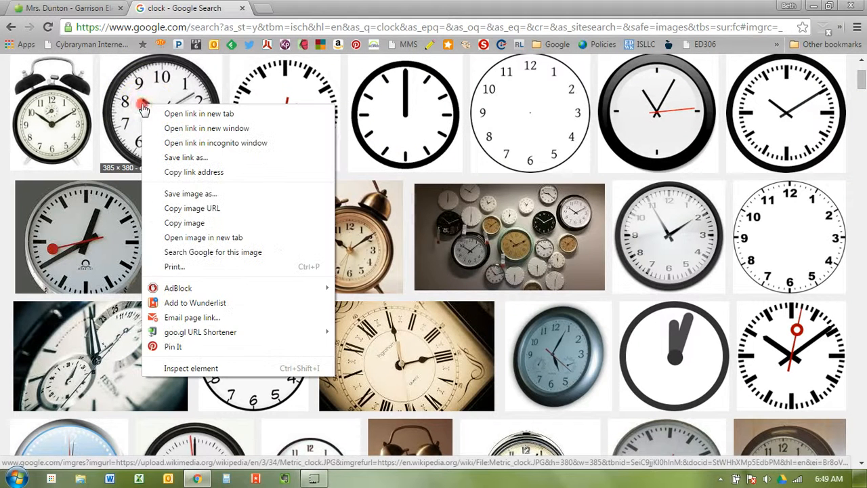
click(197, 195)
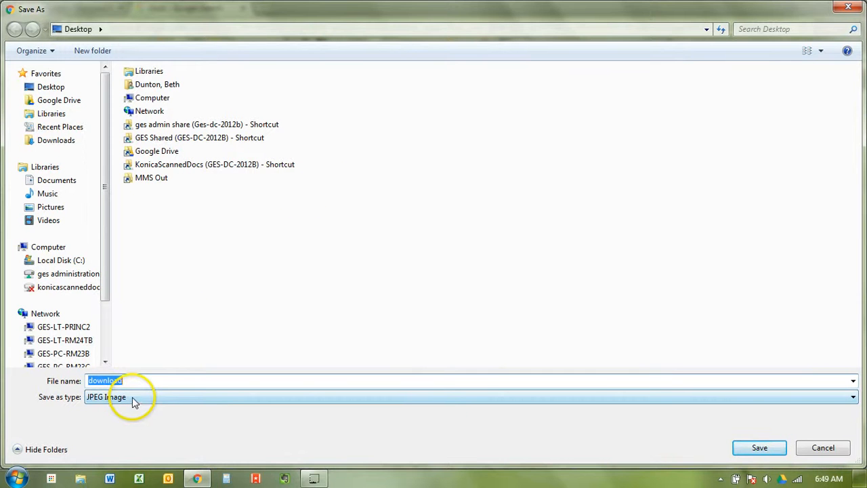
text(Clock)
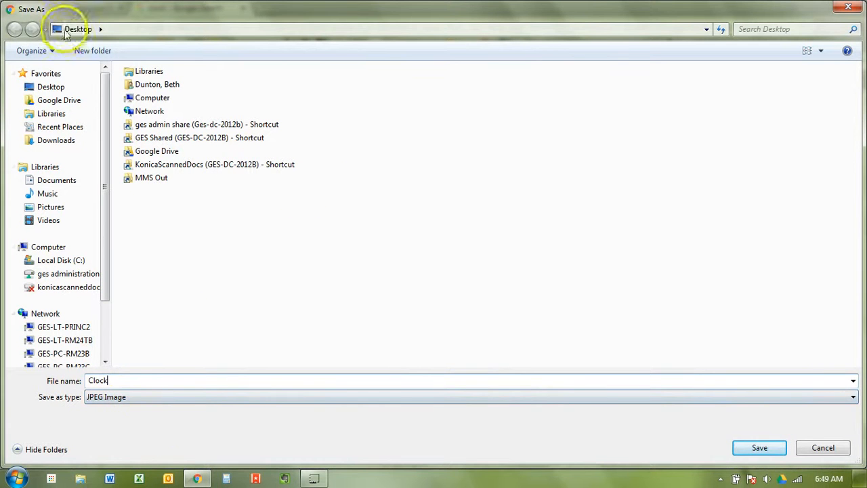
click(755, 449)
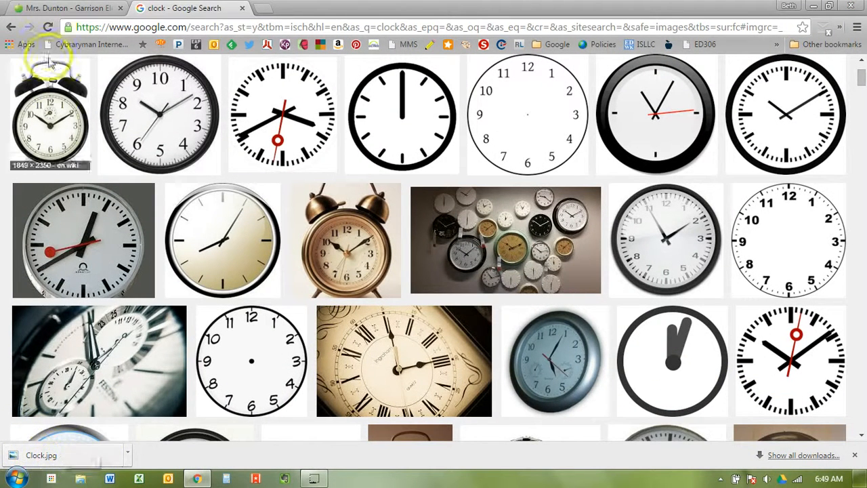
click(64, 8)
click(487, 237)
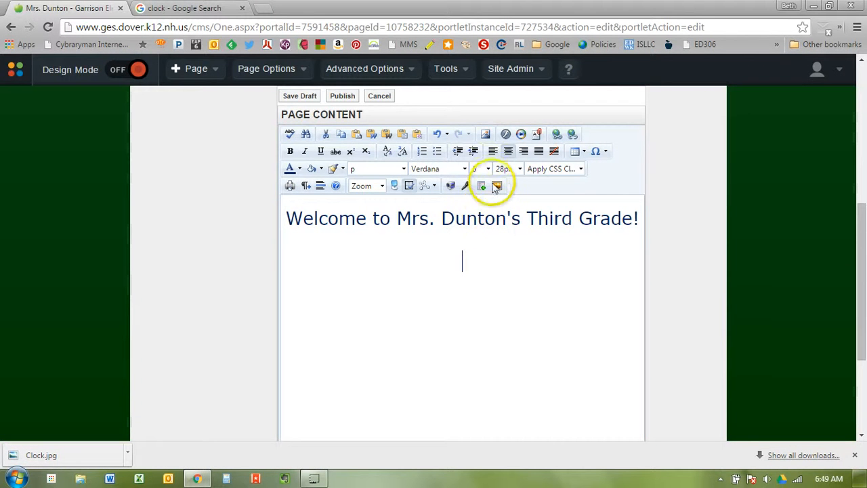
Step: Open the Image Manager to browse the site's Image folder, class subfolders and existing images
click(486, 135)
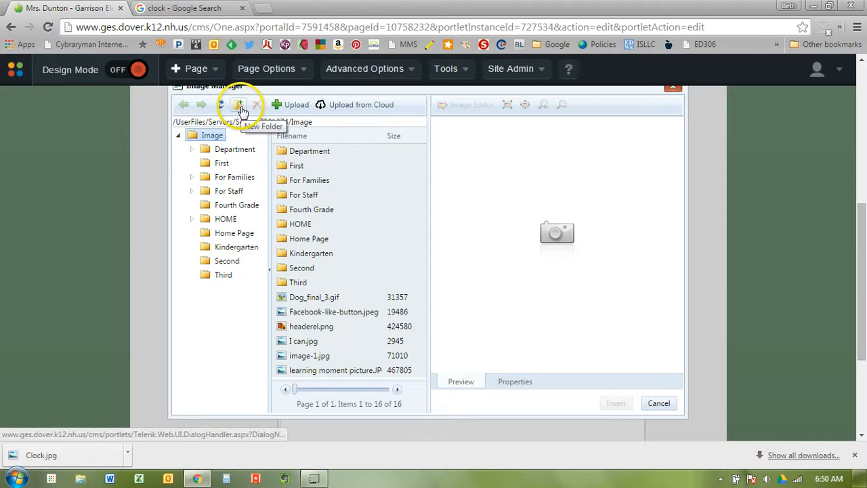
Step: Abandon the top-level folder, then create and open a teacher-named folder inside Third
click(239, 106)
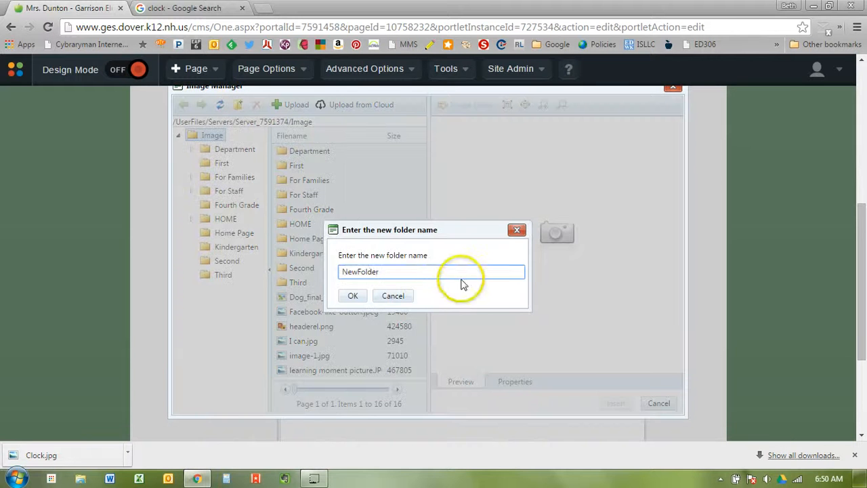
click(389, 271)
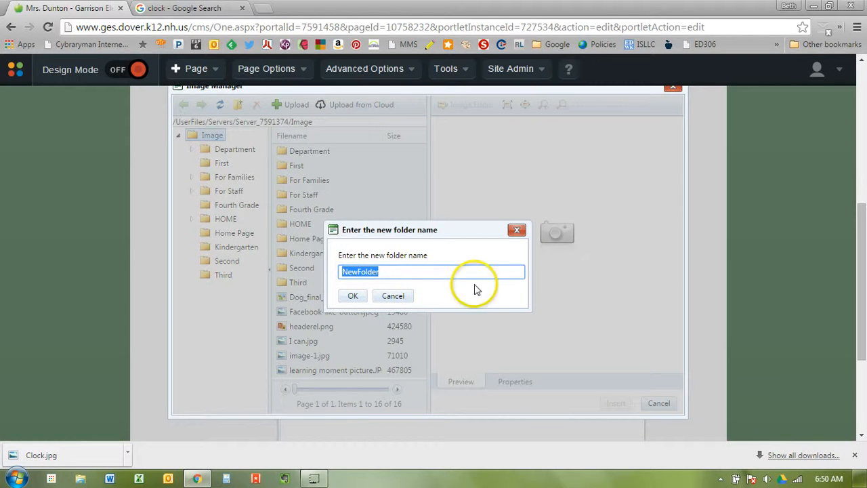
click(393, 296)
click(223, 276)
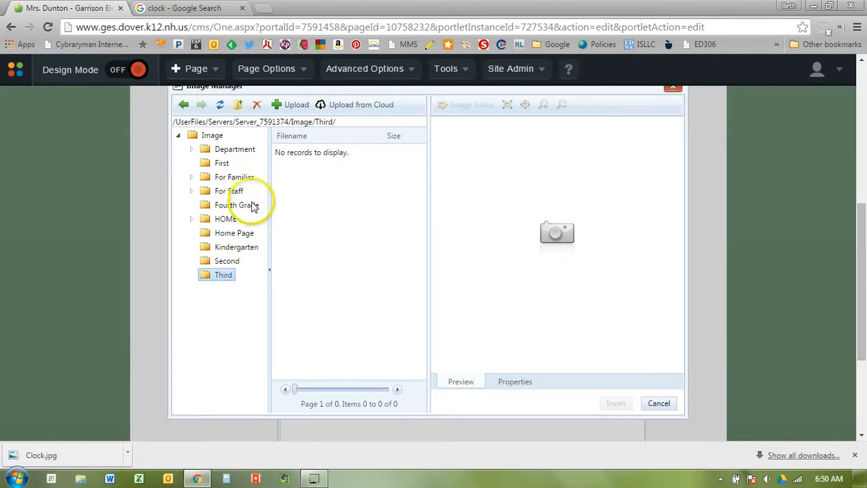
click(242, 109)
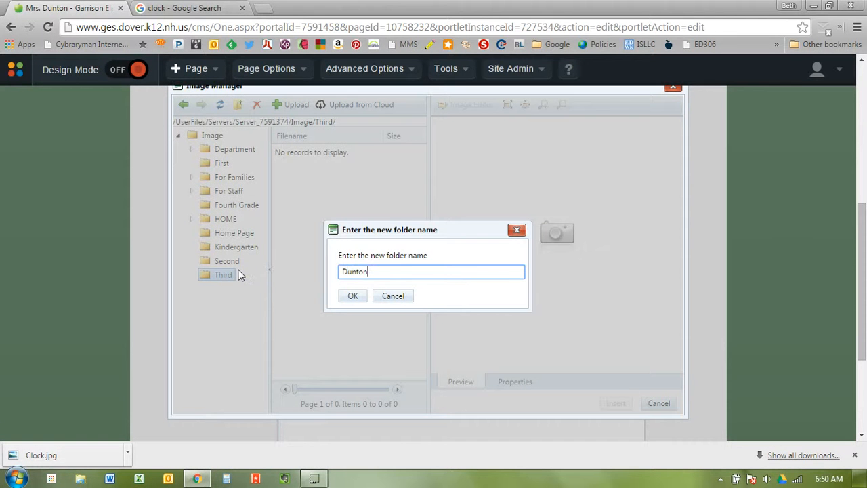
key(Return)
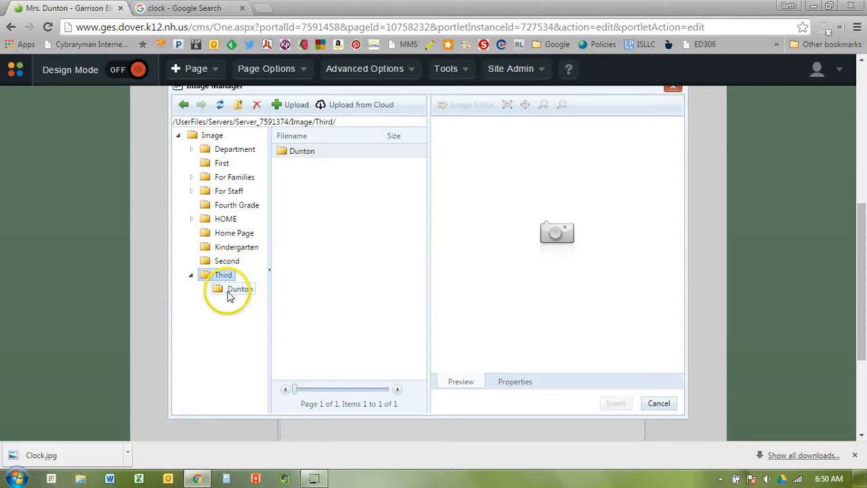
click(231, 291)
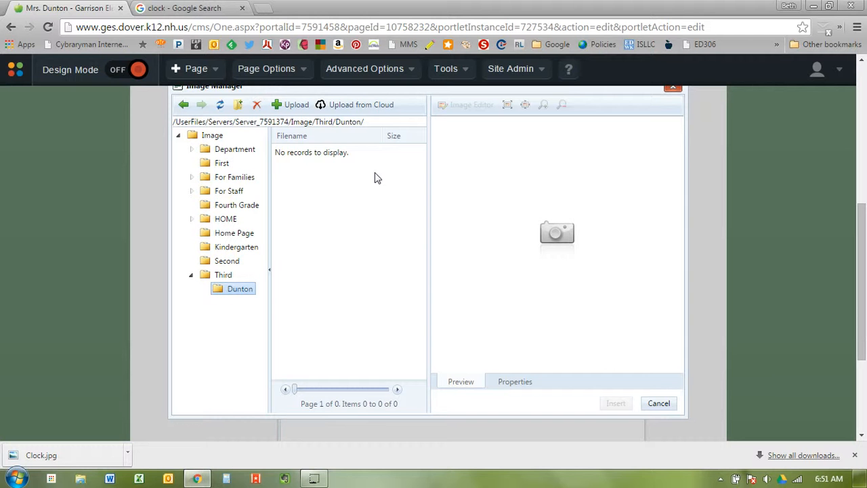
Step: Upload Clock.jpg from the Desktop into the teacher's image folder
click(298, 105)
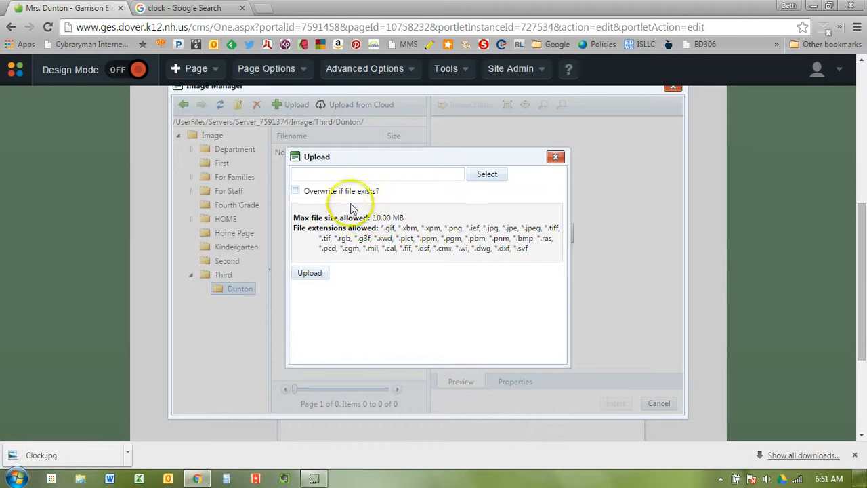
click(480, 175)
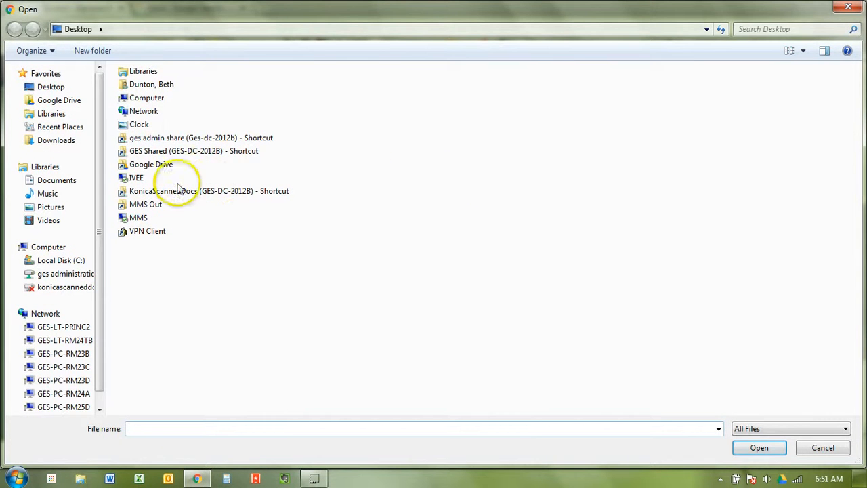
double_click(138, 125)
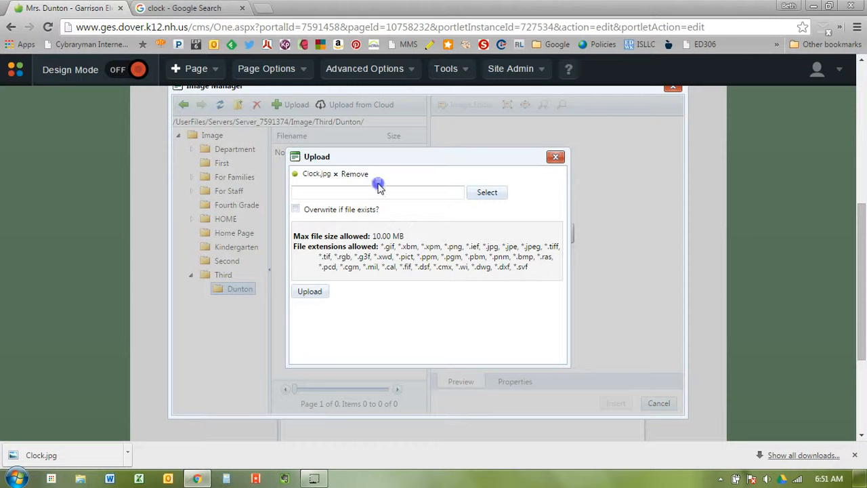
click(310, 291)
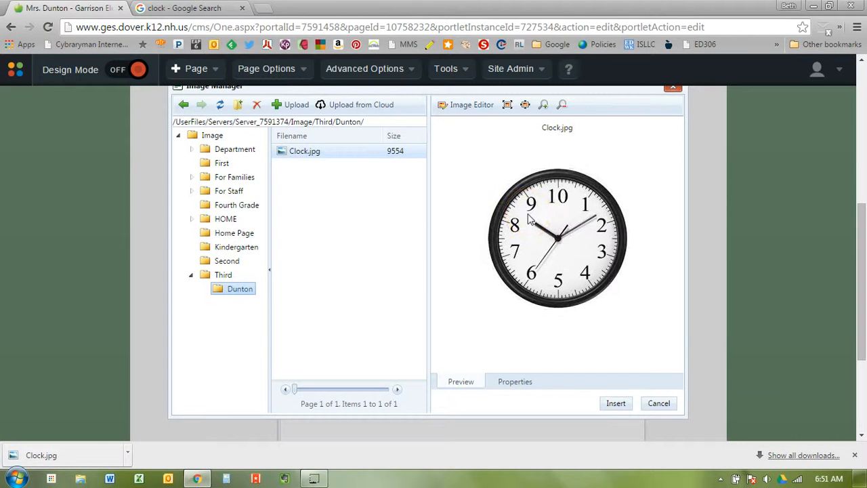
Step: Insert Clock.jpg below the welcome heading with alt text 'Clock'
click(622, 409)
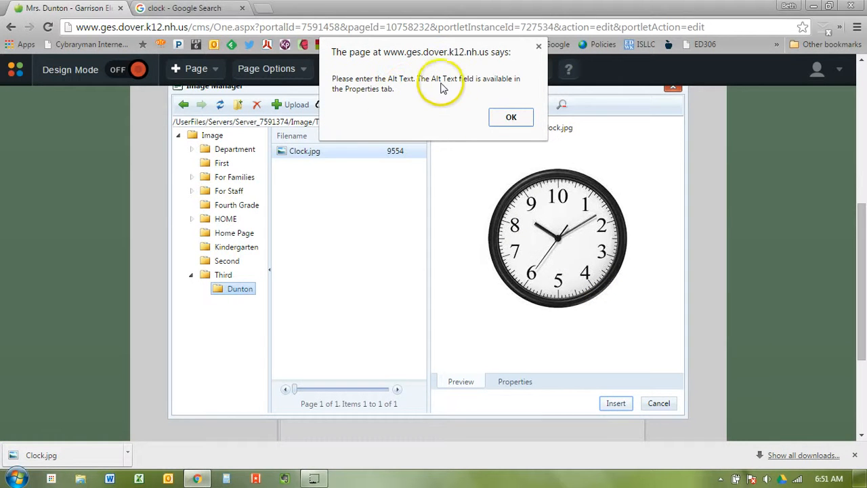
click(510, 117)
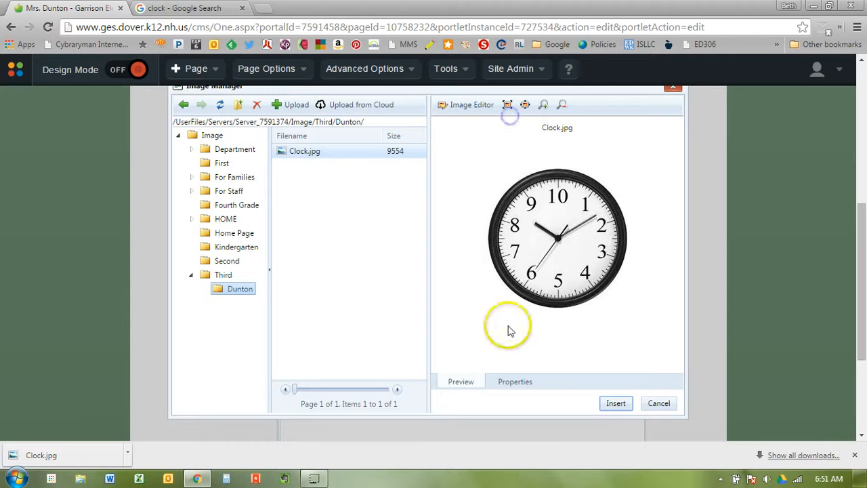
click(515, 383)
click(540, 202)
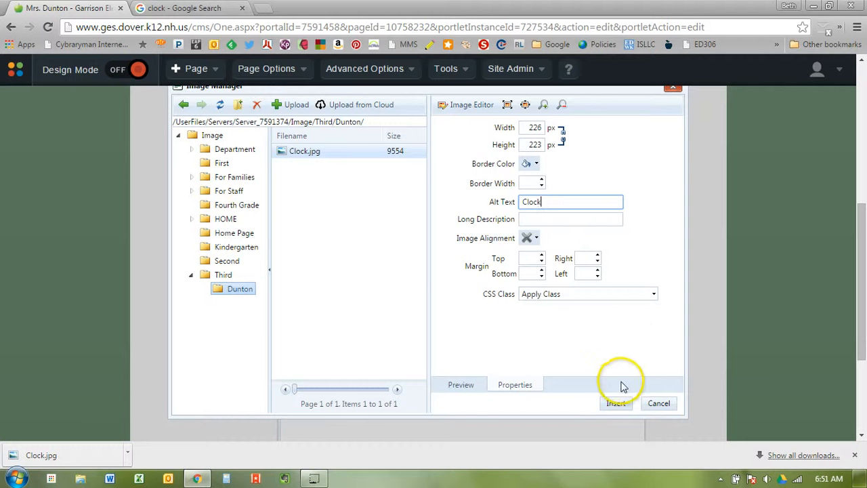
click(614, 403)
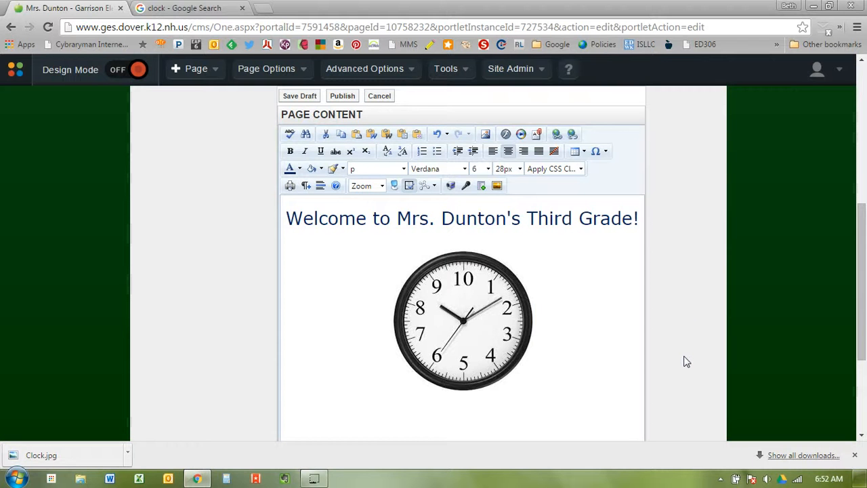
Step: Shrink the clock image slightly, add a centred 'Clocks' caption beneath it, and publish
right_click(497, 320)
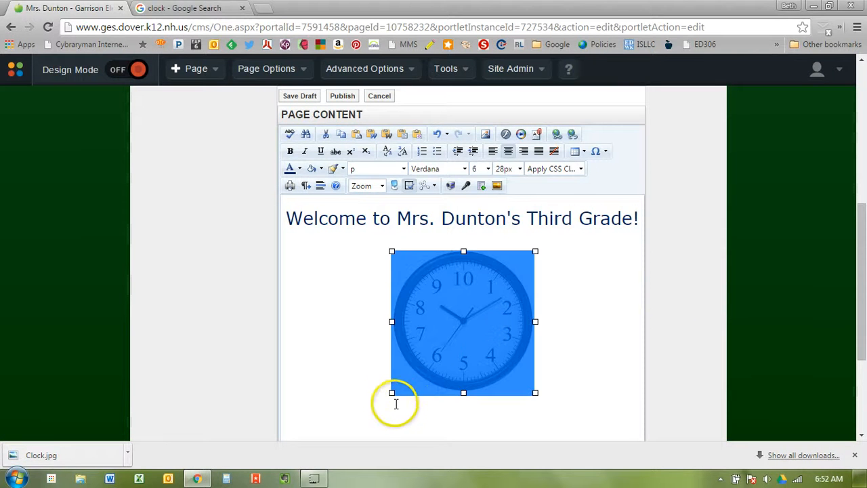
drag(392, 392, 423, 357)
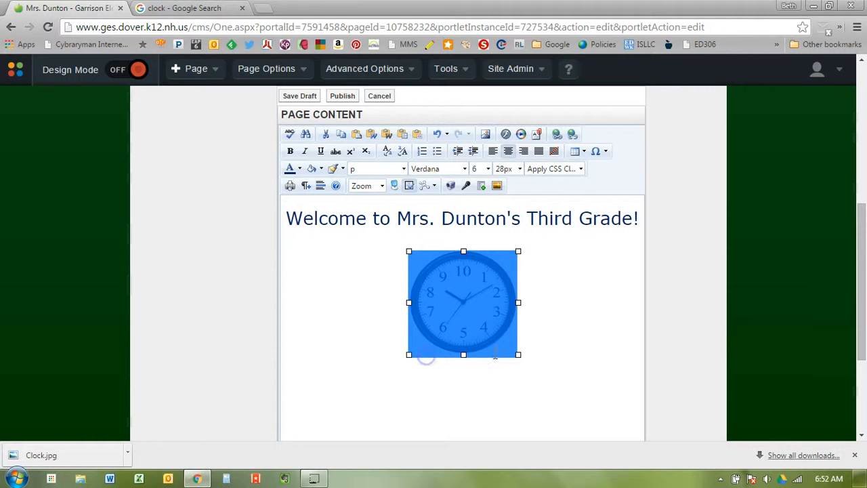
click(568, 365)
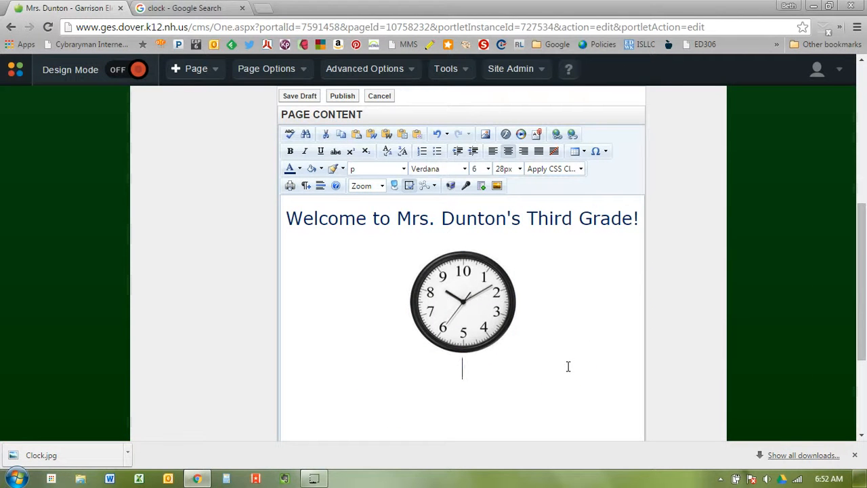
text(Clocks)
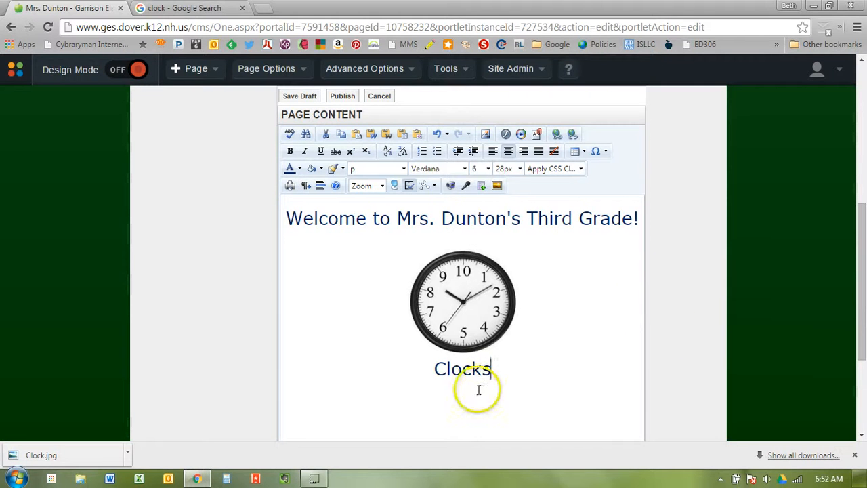
scroll(652, 323, up, 2)
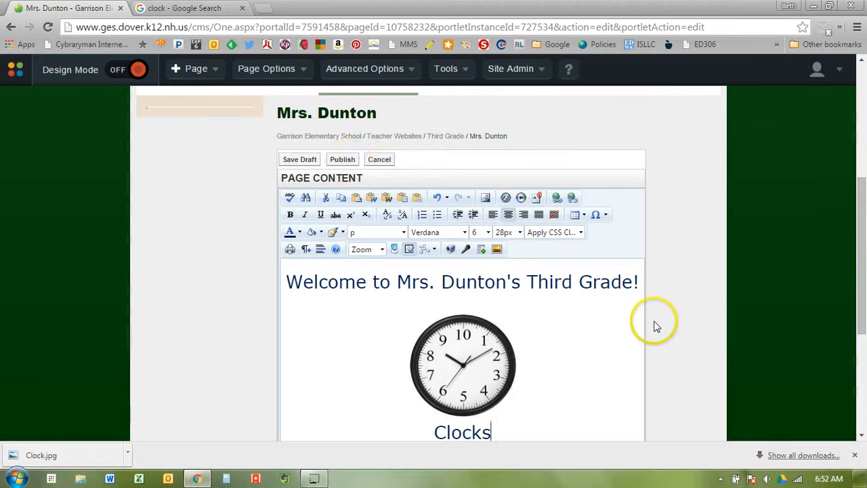
click(350, 168)
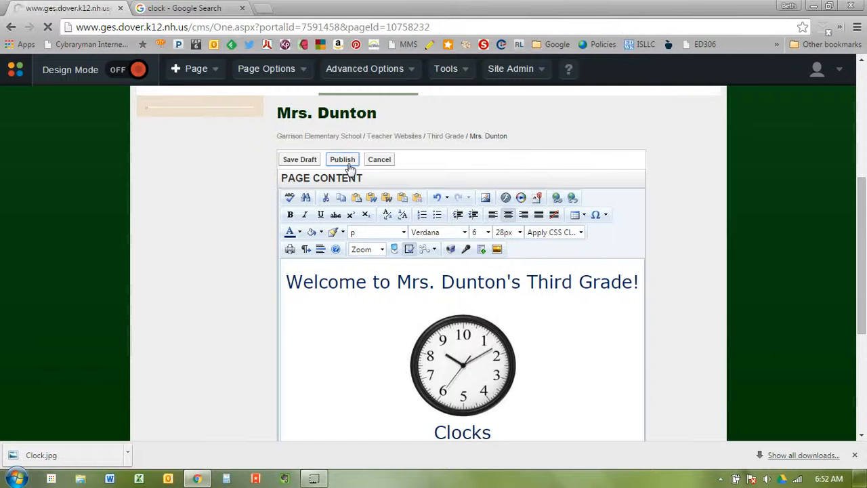
Step: Check the live page's heading, clock and Clocks caption, then turn Design Mode on
scroll(440, 258, down, 3)
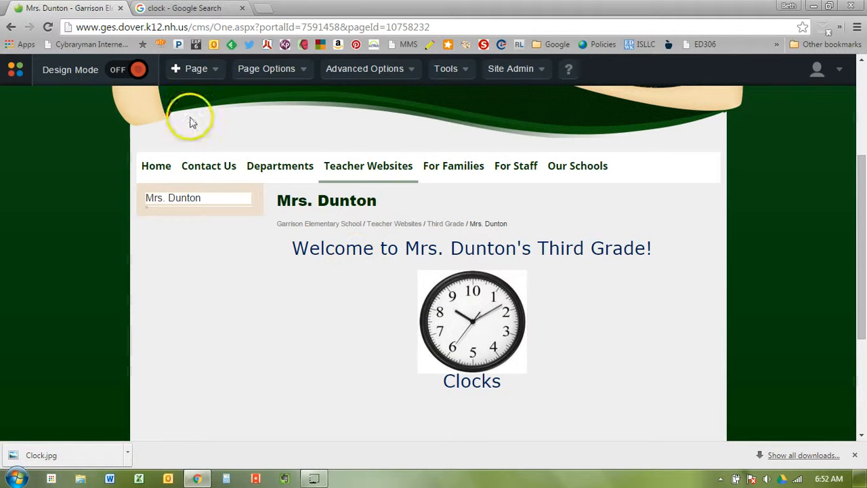
click(138, 70)
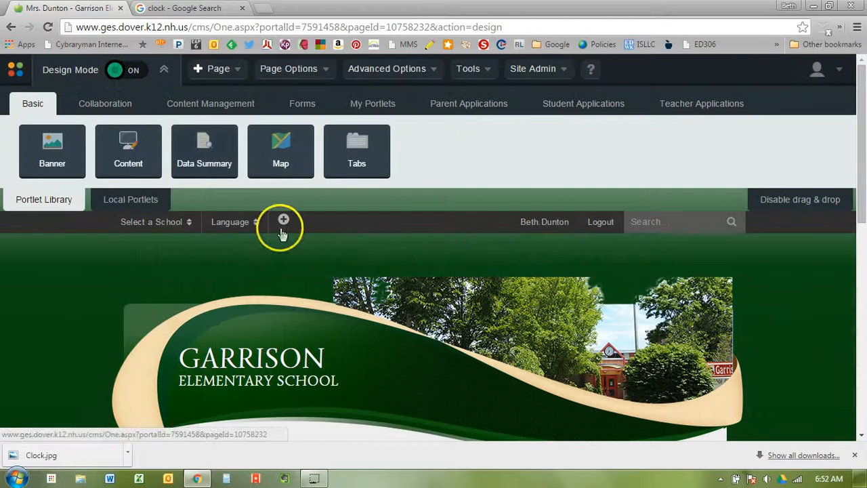
Step: Open the Content portlet with the welcome heading, clock and caption for inline editing
scroll(411, 320, down, 5)
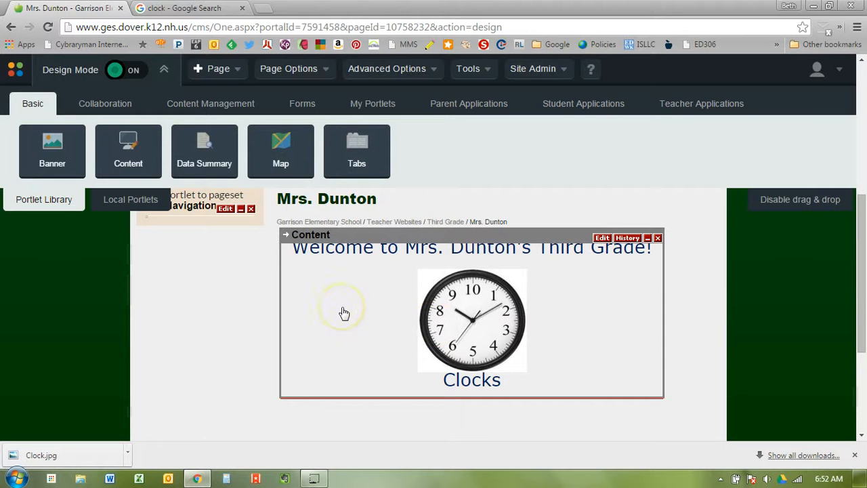
click(601, 238)
scroll(808, 256, up, 2)
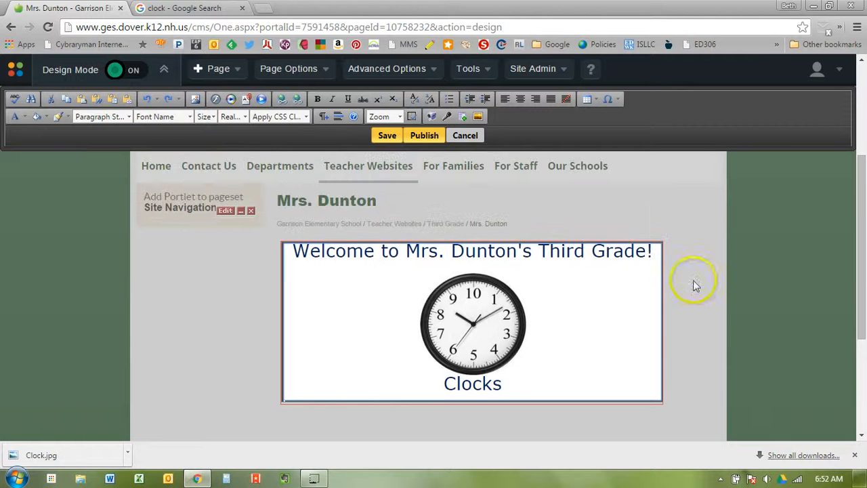
Step: Add a 'More information' line below the Clocks caption
click(532, 387)
key(Return)
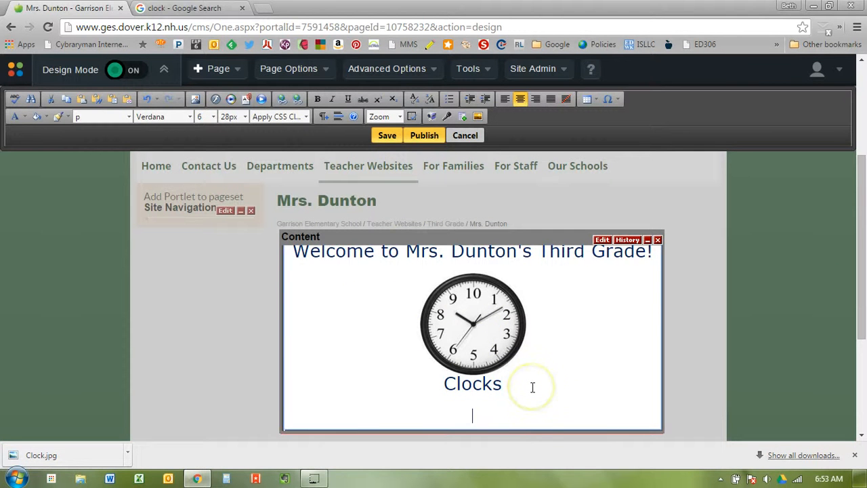
text(More)
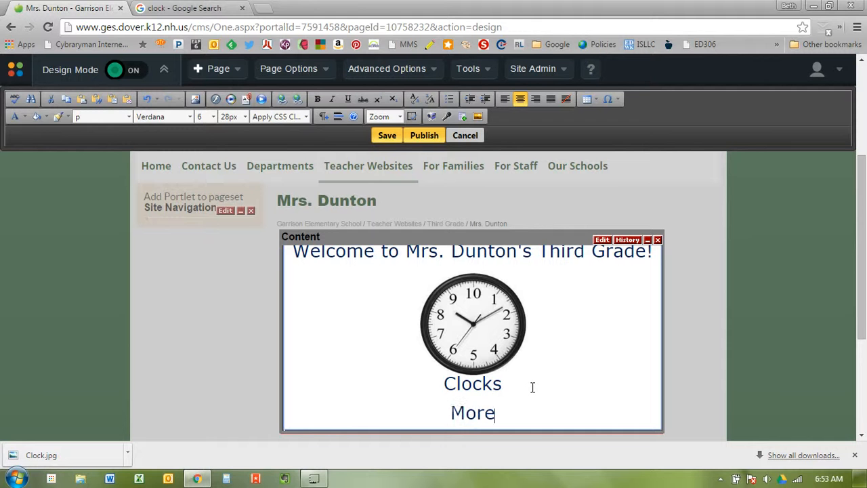
text( information)
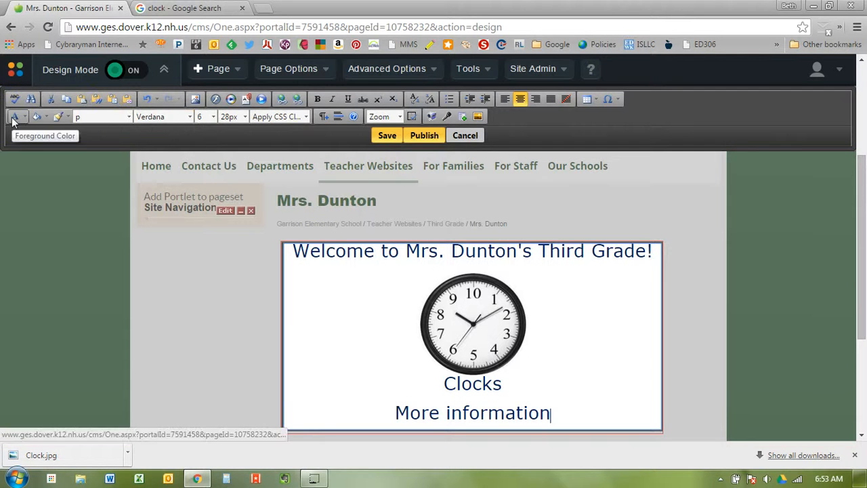
click(37, 119)
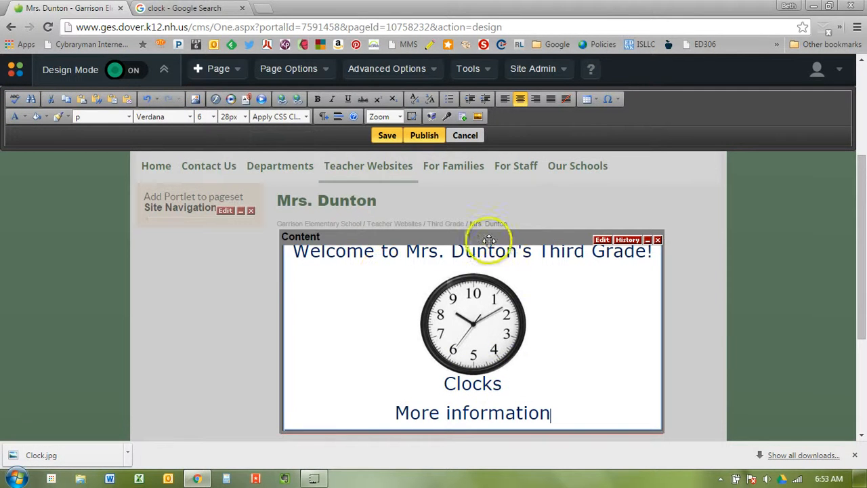
Step: Centre the heading, clock image and captions, and start an empty line after More information
click(511, 102)
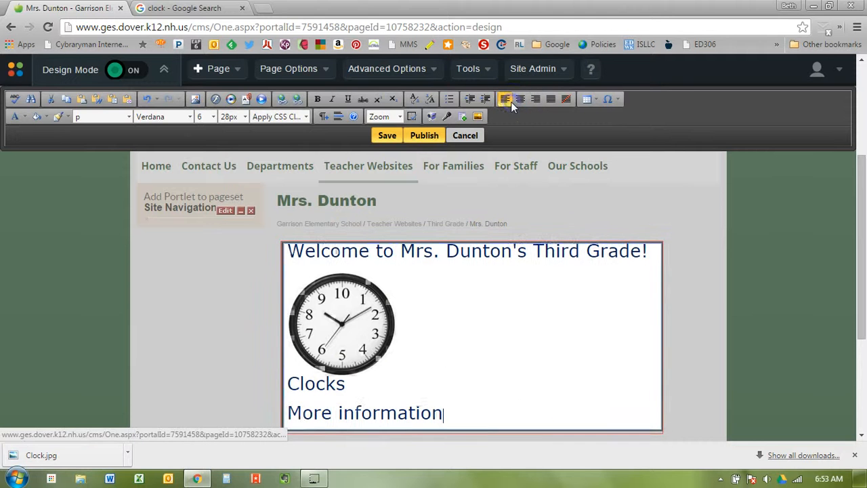
click(527, 99)
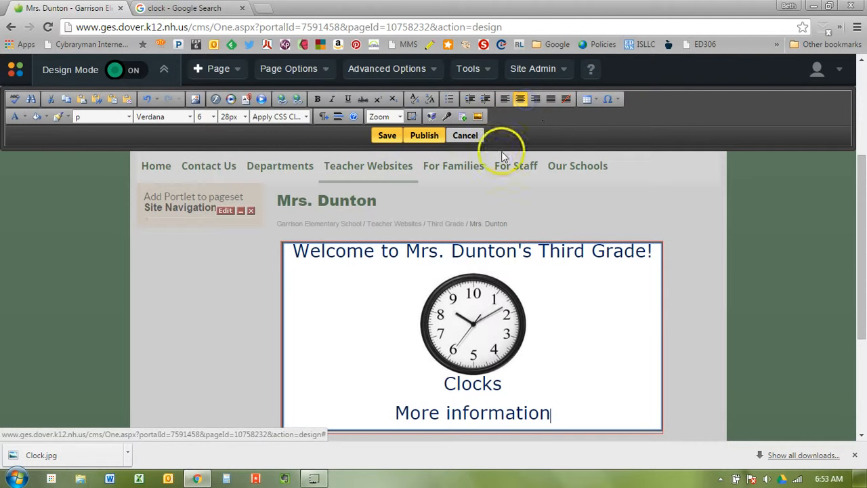
key(Return)
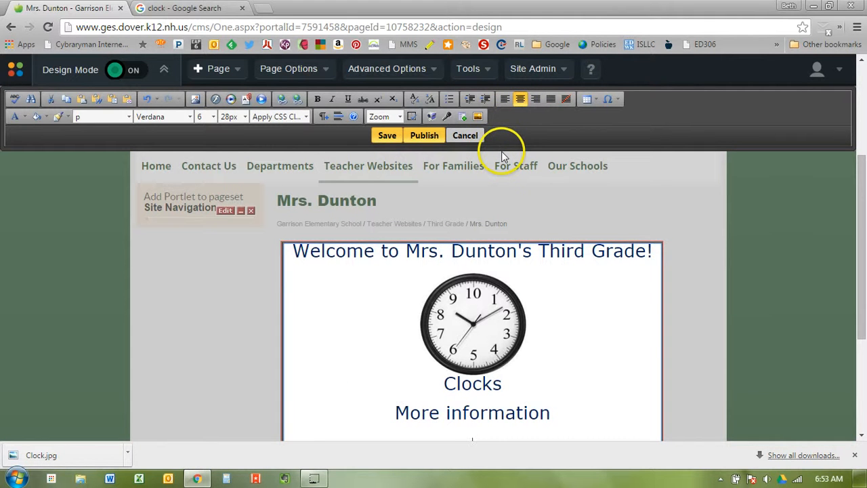
drag(860, 182, 860, 249)
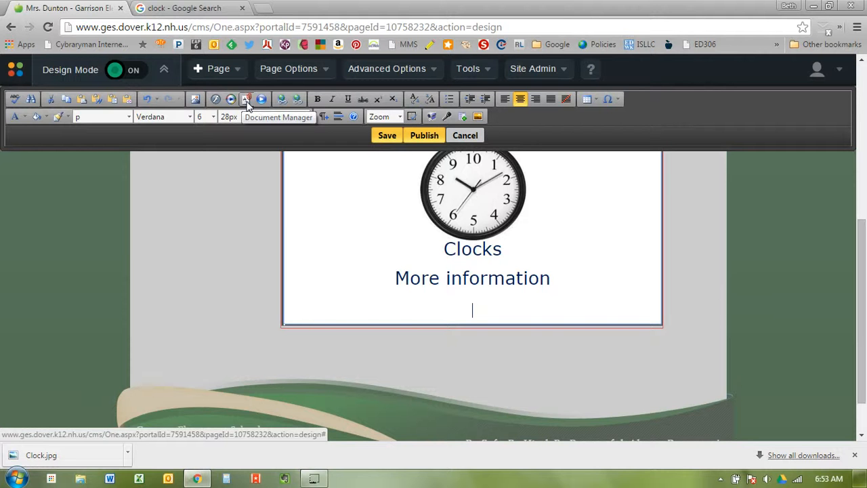
Step: In Document Manager, create and open a 'Third' folder, then list the Home Page folder's files
click(247, 100)
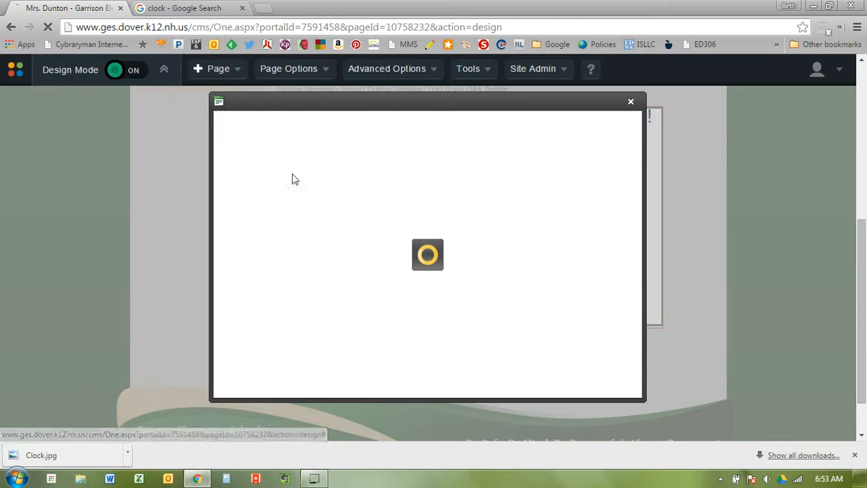
click(389, 235)
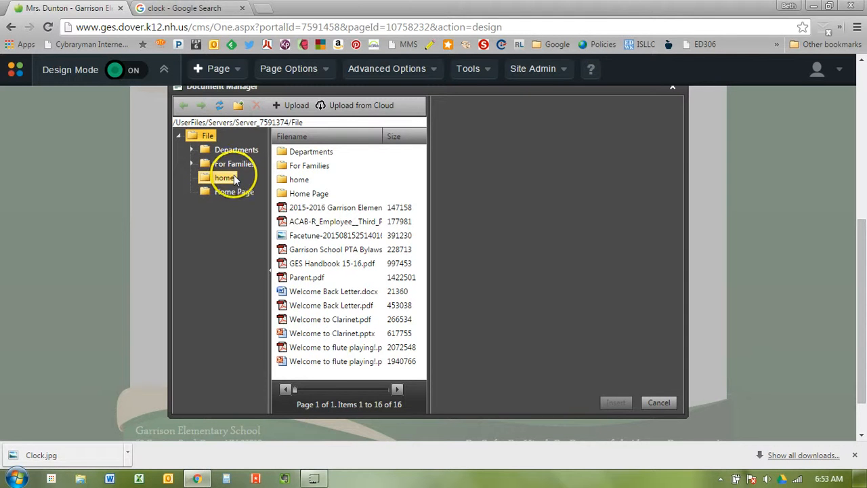
click(238, 110)
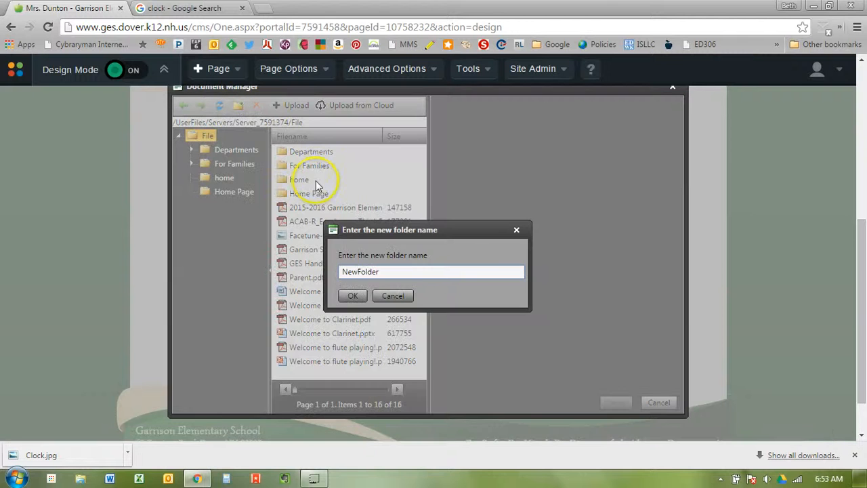
drag(380, 271, 280, 274)
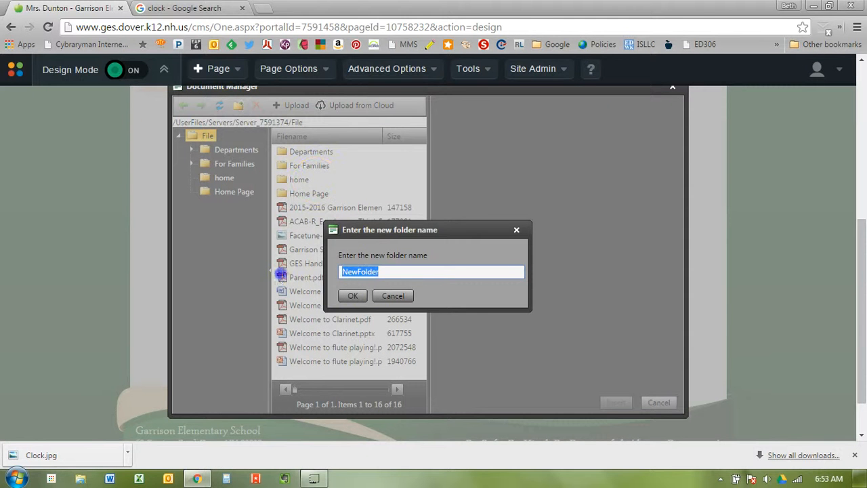
text(Third)
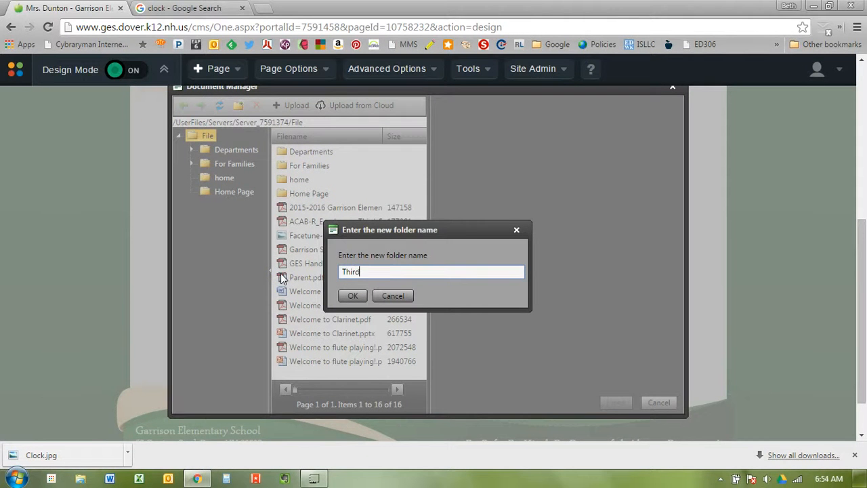
click(349, 295)
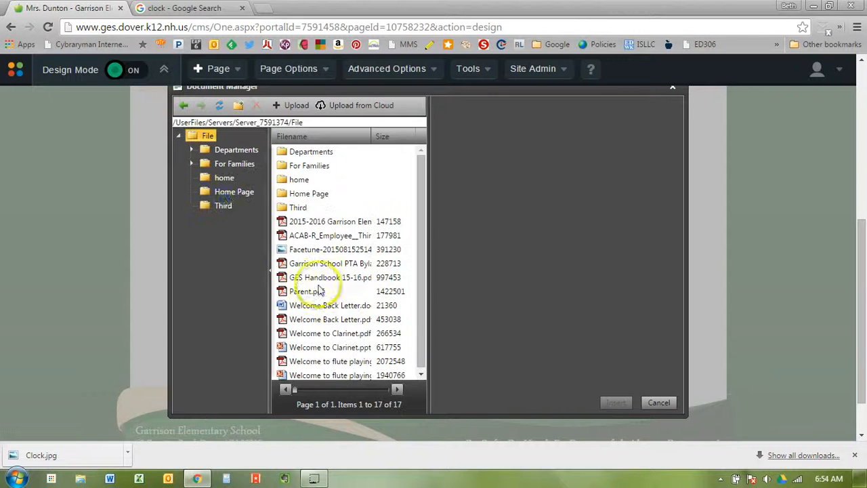
click(224, 205)
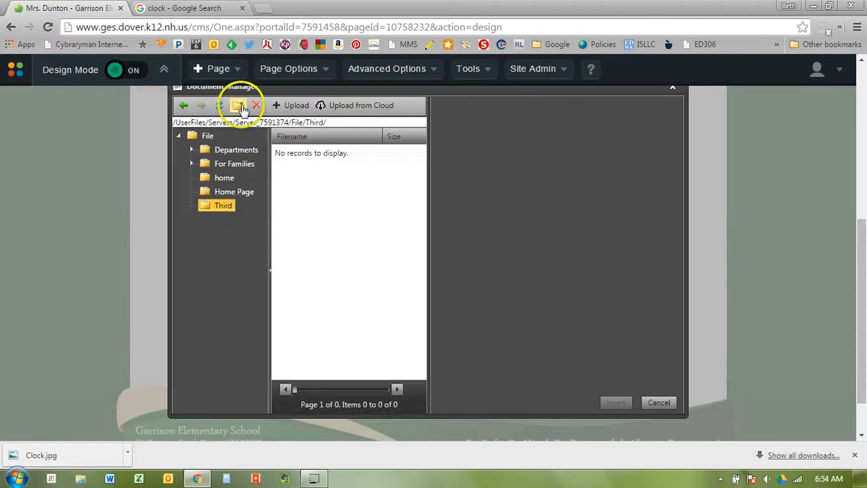
click(223, 192)
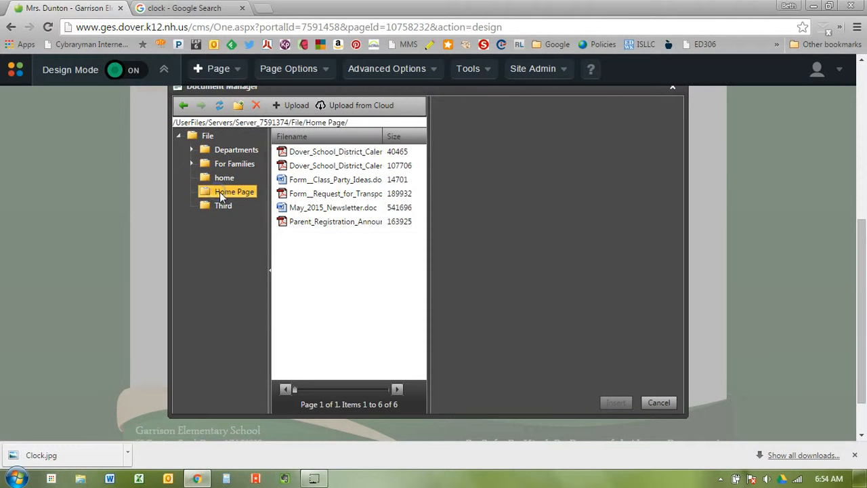
Step: Insert a link to May_2015_Newsletter.doc from Home Page with tooltip 'newsletter'
click(277, 208)
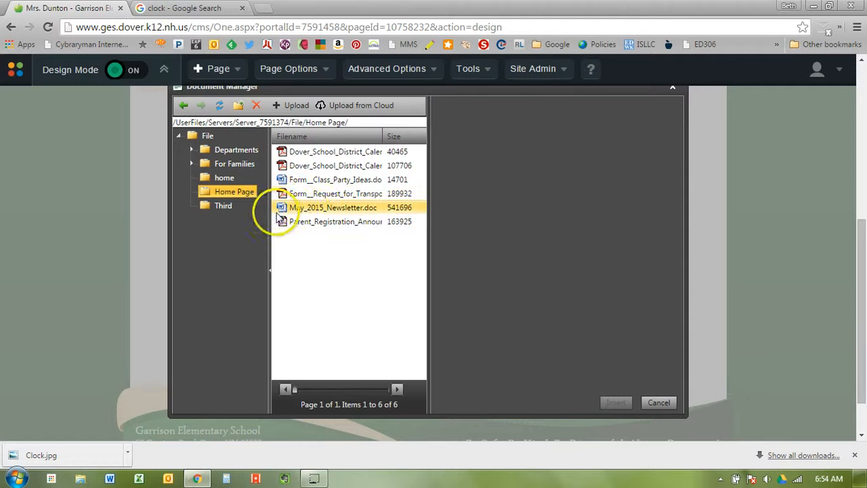
click(323, 214)
click(323, 214)
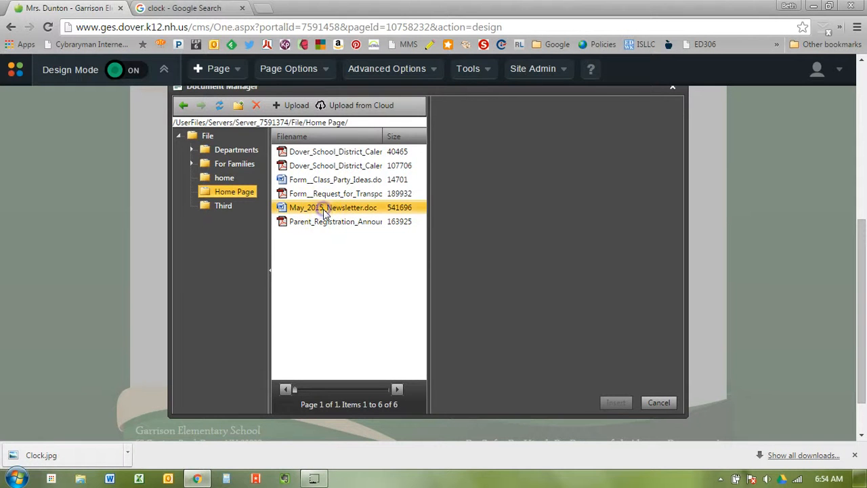
click(228, 193)
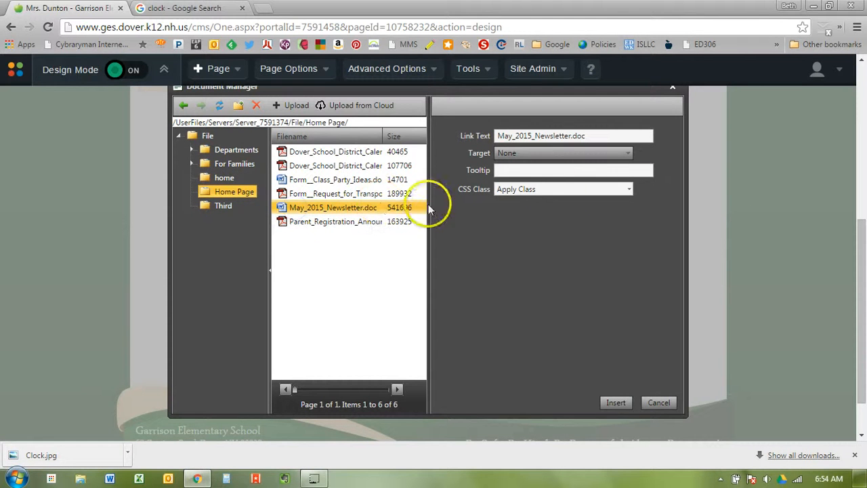
click(553, 170)
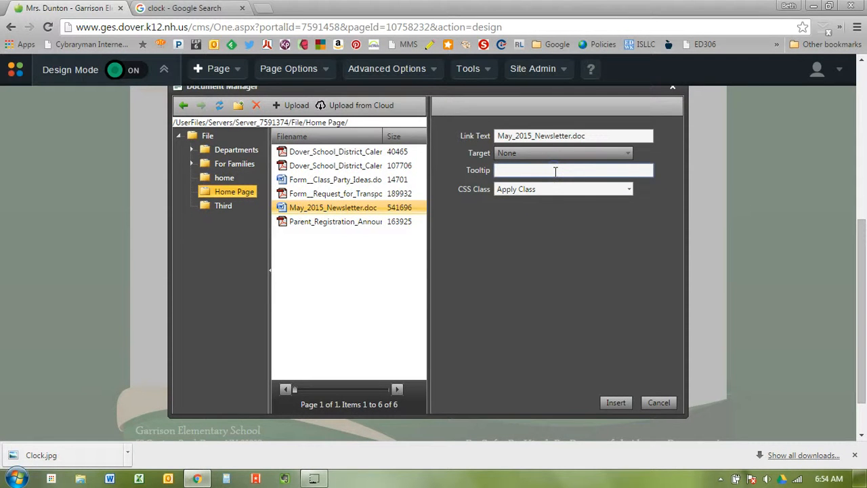
click(549, 171)
text(newsletter)
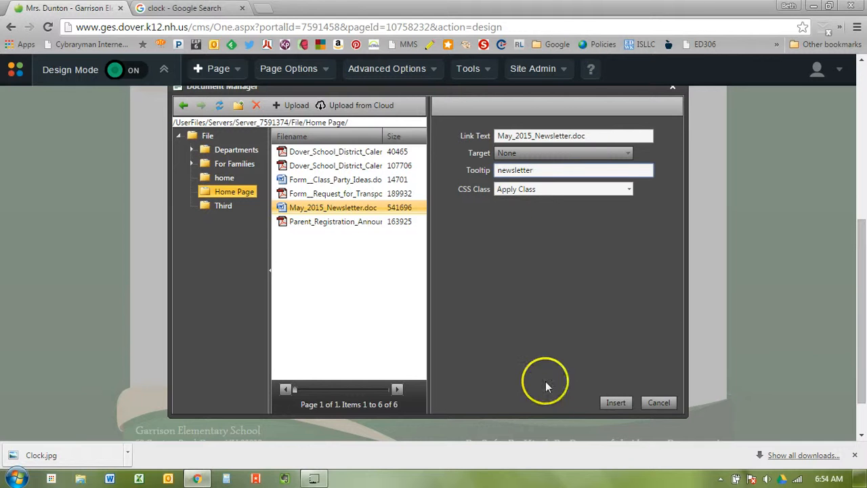
click(615, 403)
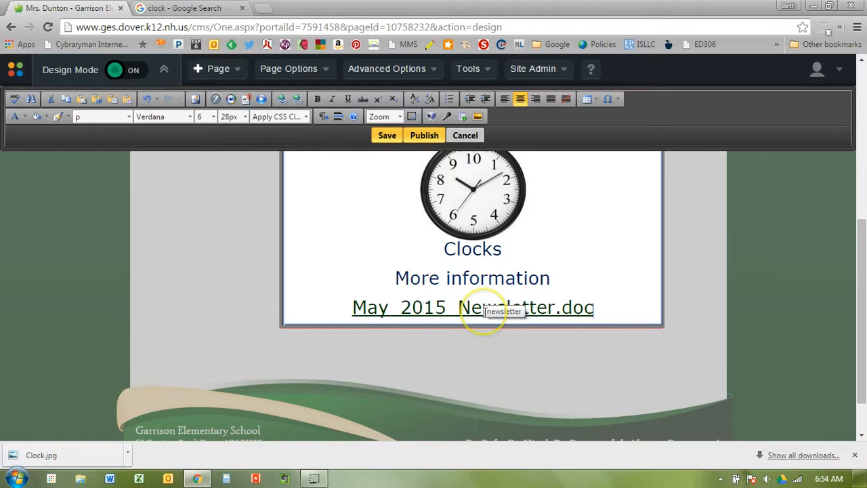
click(597, 308)
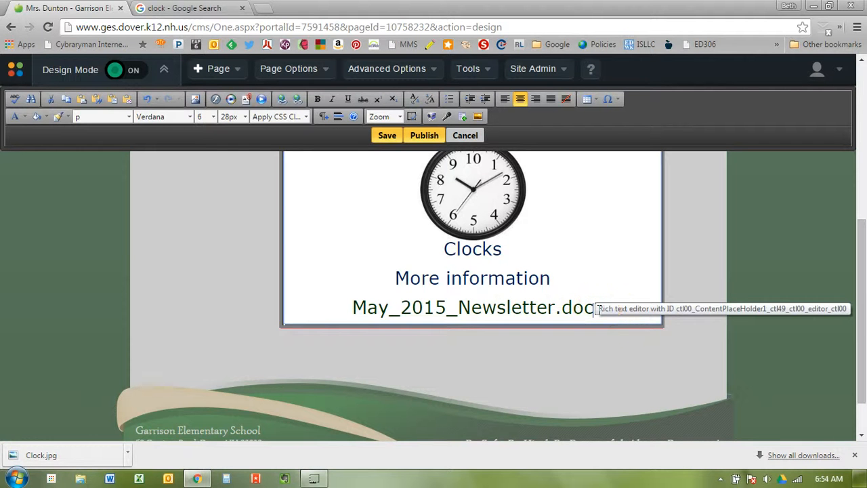
key(Return)
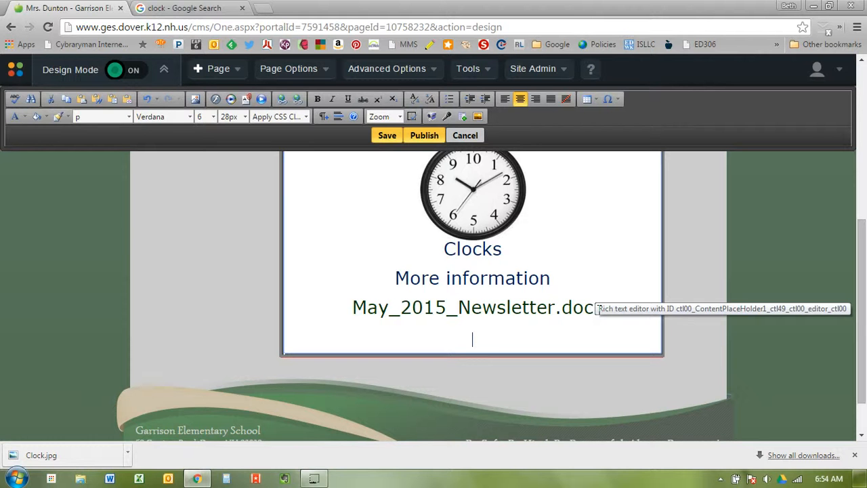
text(www.nhpr.org)
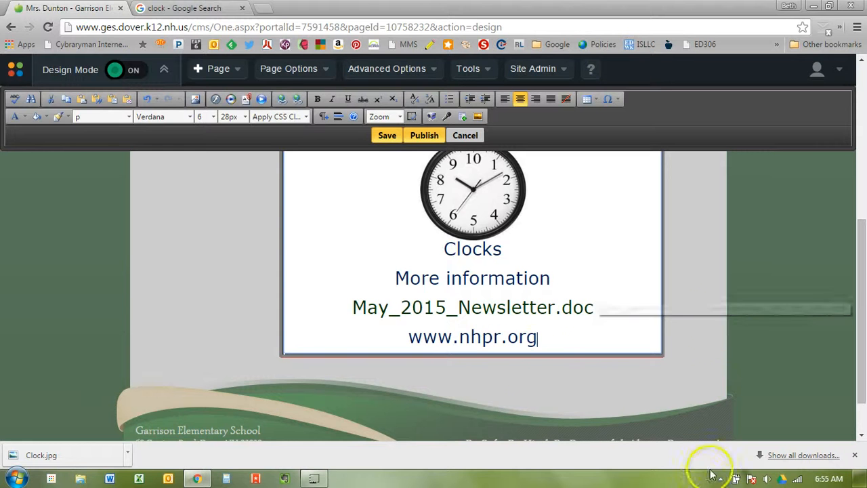
click(556, 335)
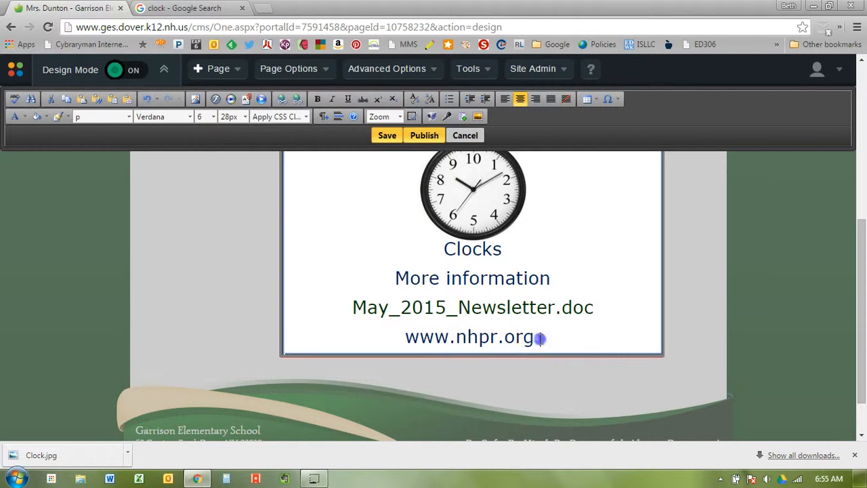
drag(540, 338, 447, 341)
drag(418, 339, 409, 338)
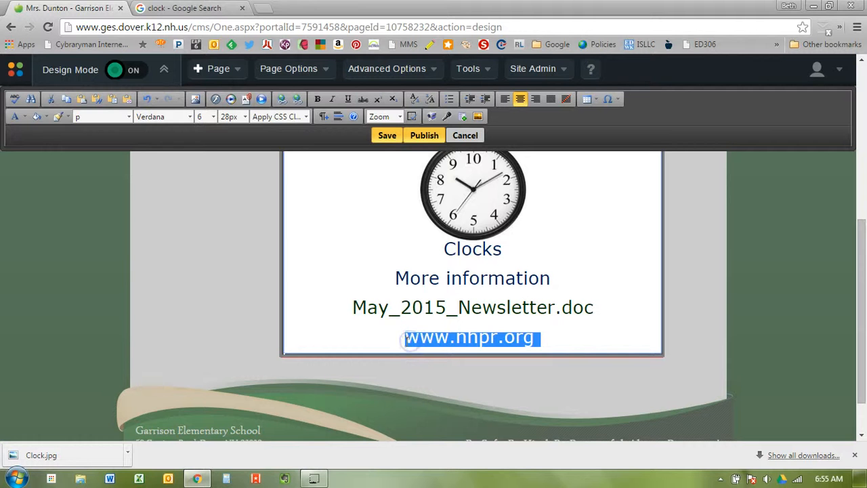
click(280, 100)
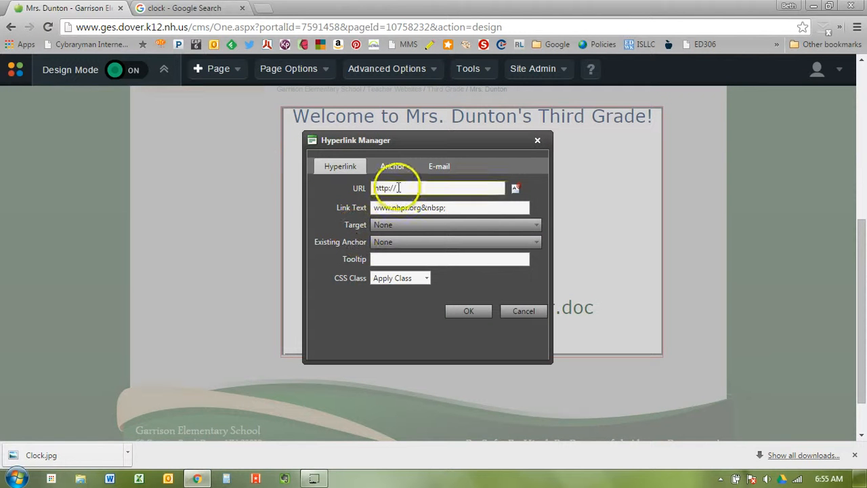
click(398, 187)
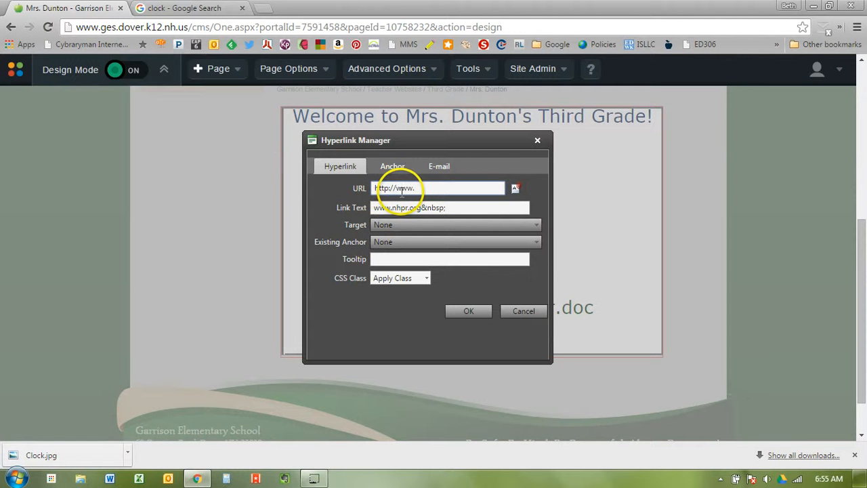
text(www.nhp)
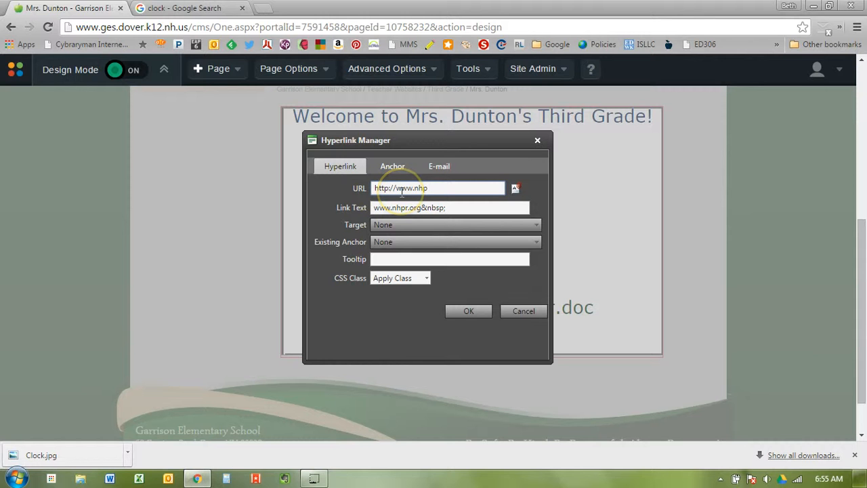
text(r.org)
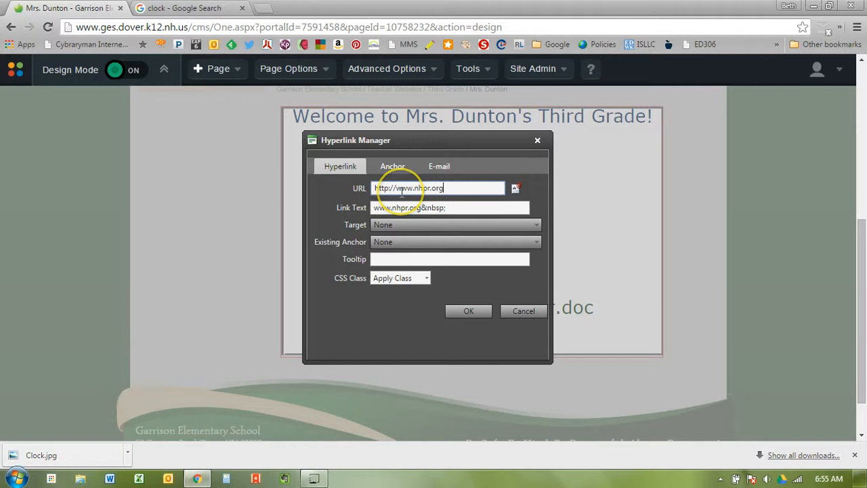
click(429, 263)
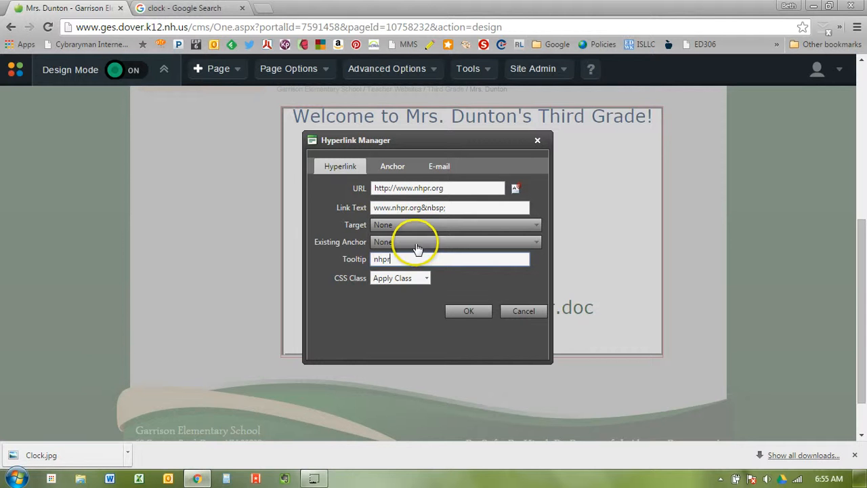
click(476, 312)
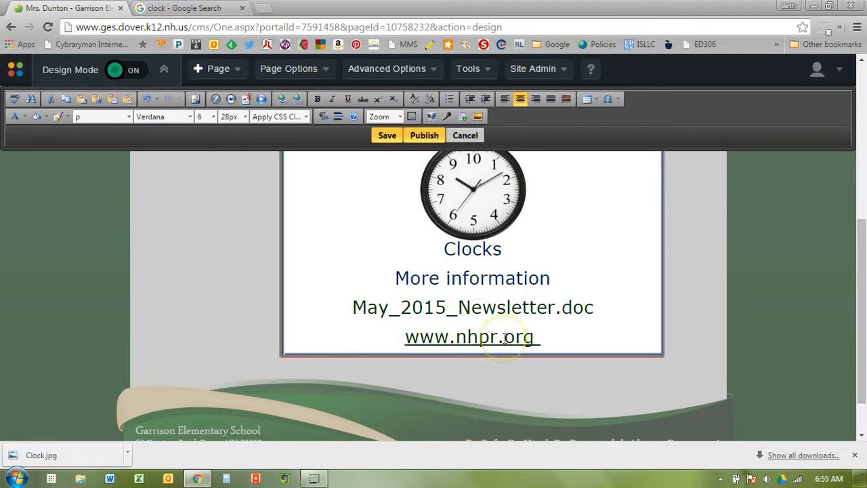
click(549, 339)
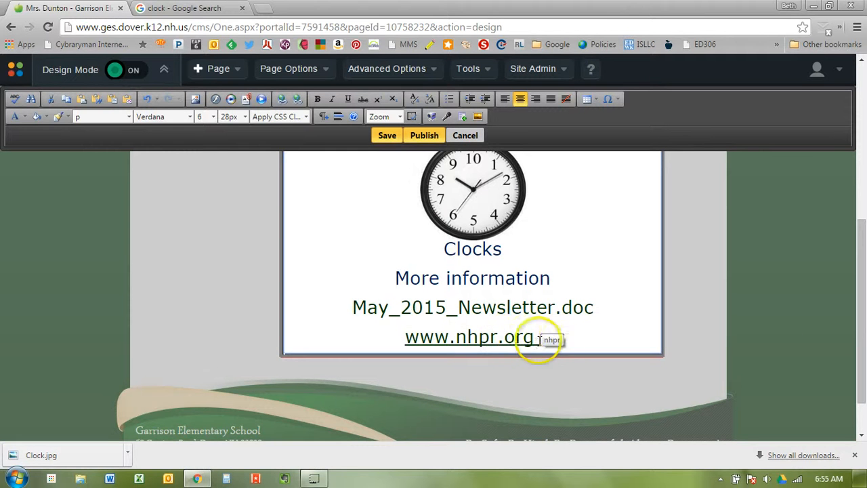
double_click(594, 330)
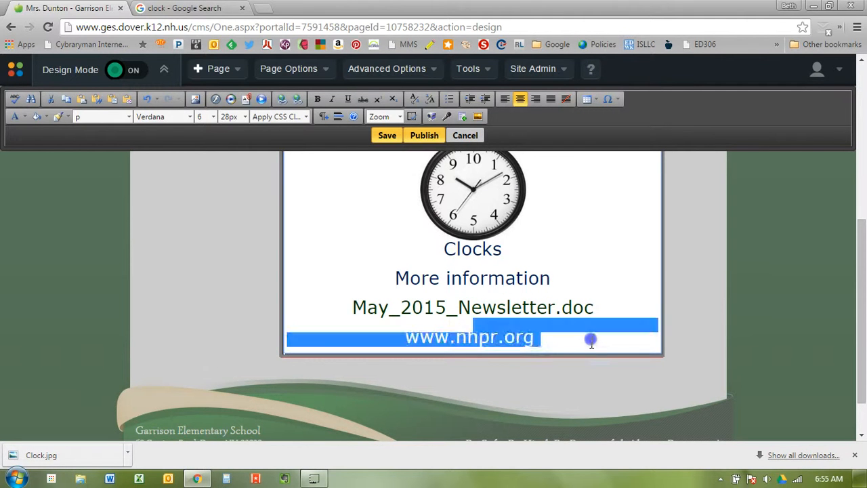
click(590, 339)
key(Return)
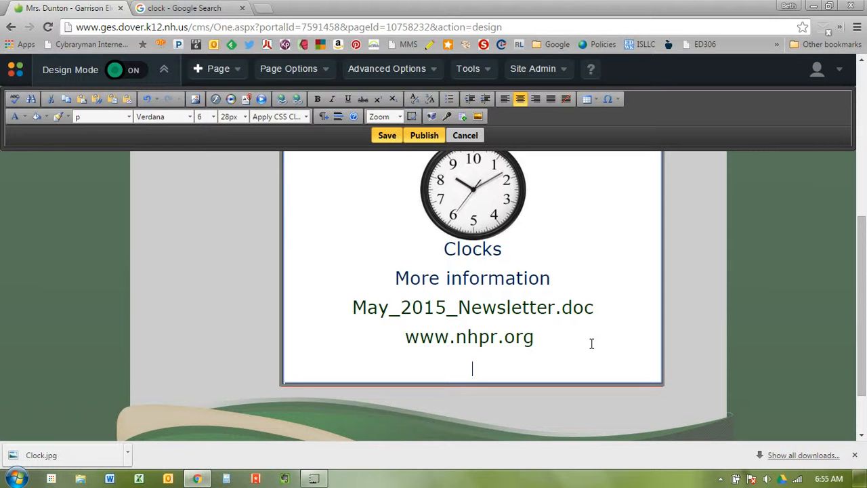
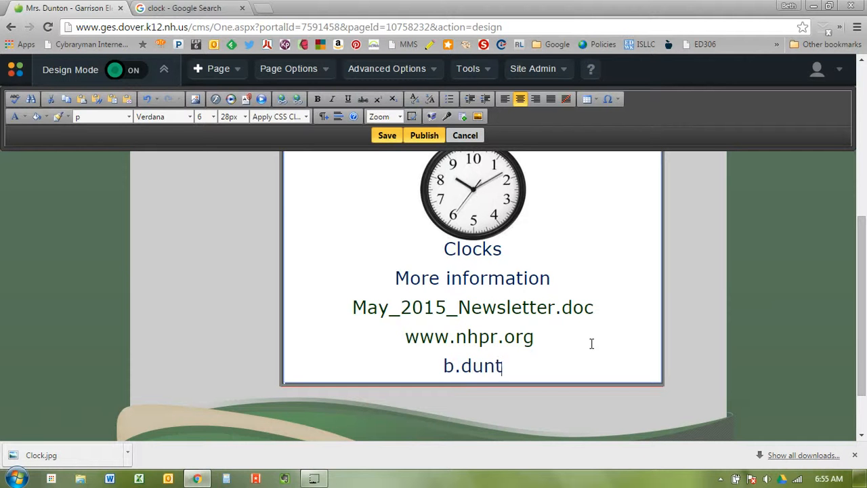